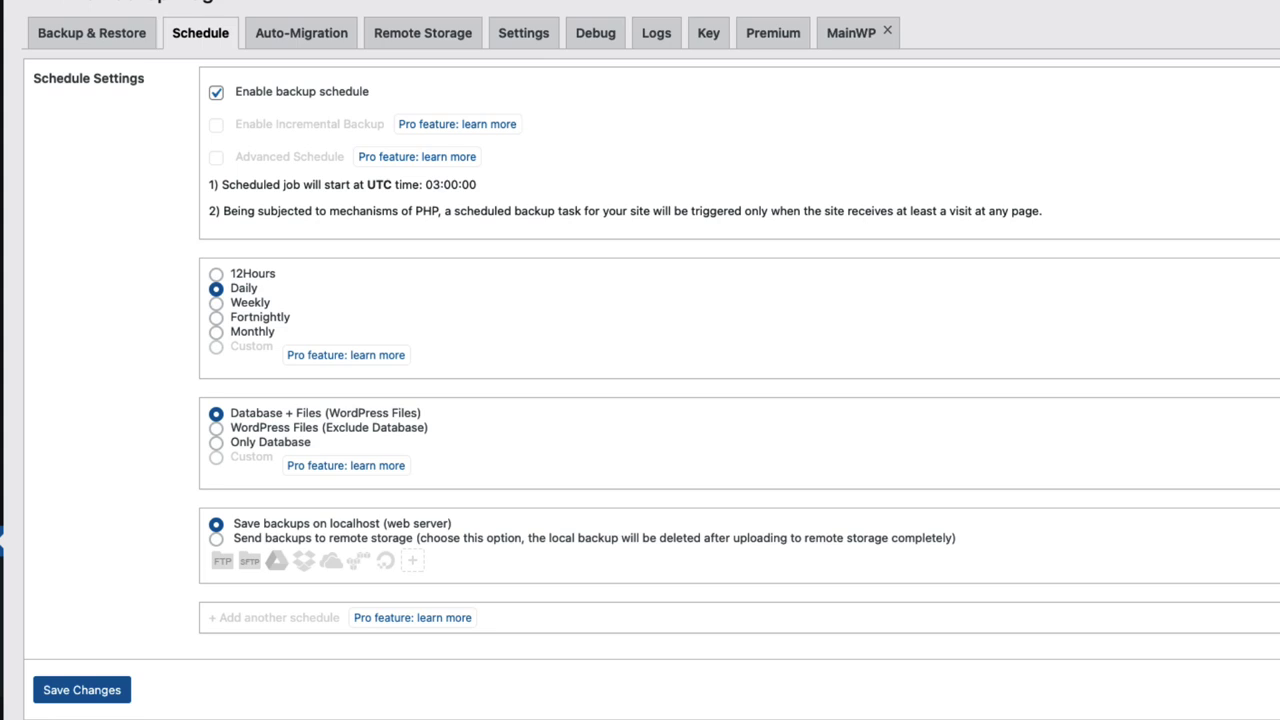
Step: Find the WPvivid Backup plugin on the Add Plugins page and open its Backup & Restore page
{"action": "mouse_move", "coordinate": [60, 315]}
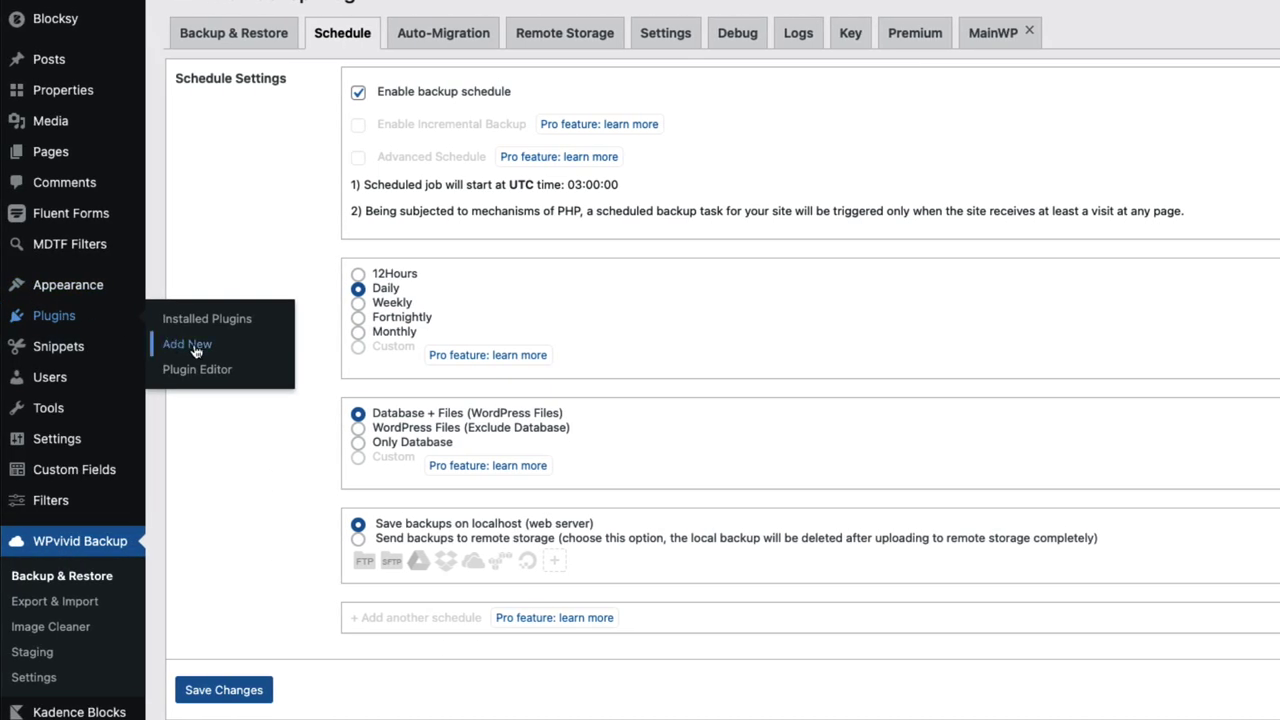
{"action": "left_click", "coordinate": [190, 344]}
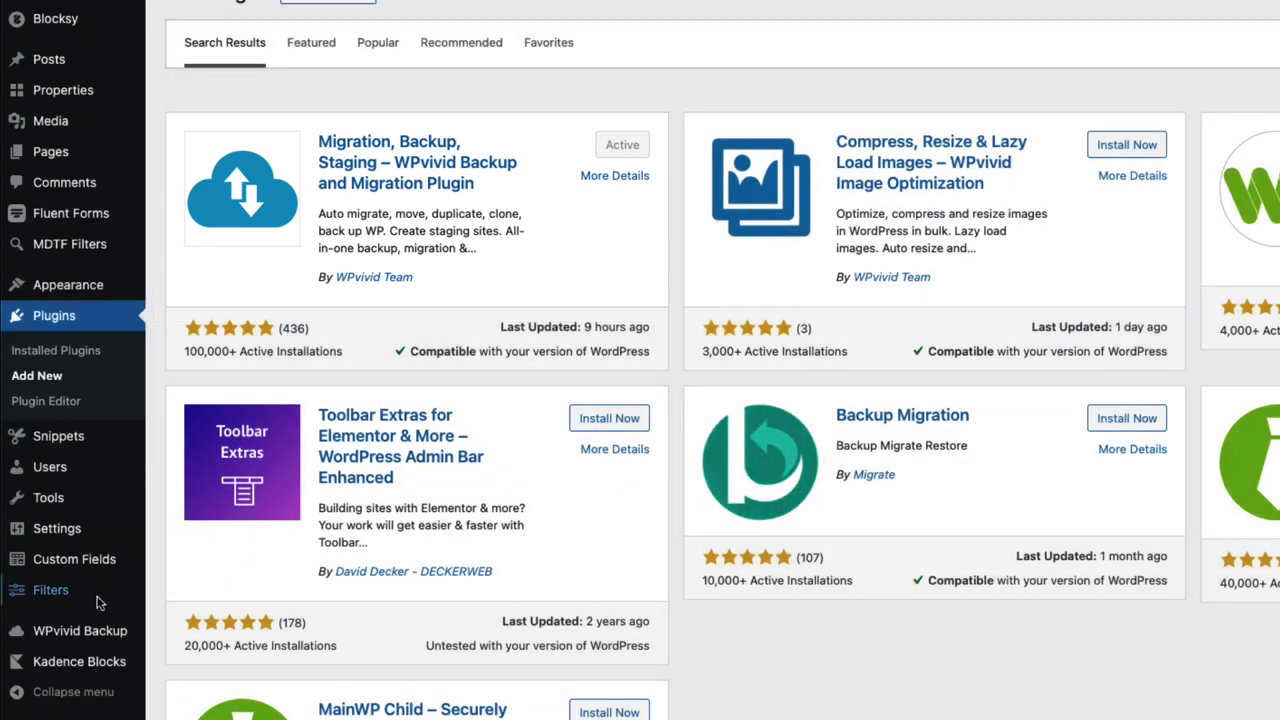
{"action": "mouse_move", "coordinate": [90, 636]}
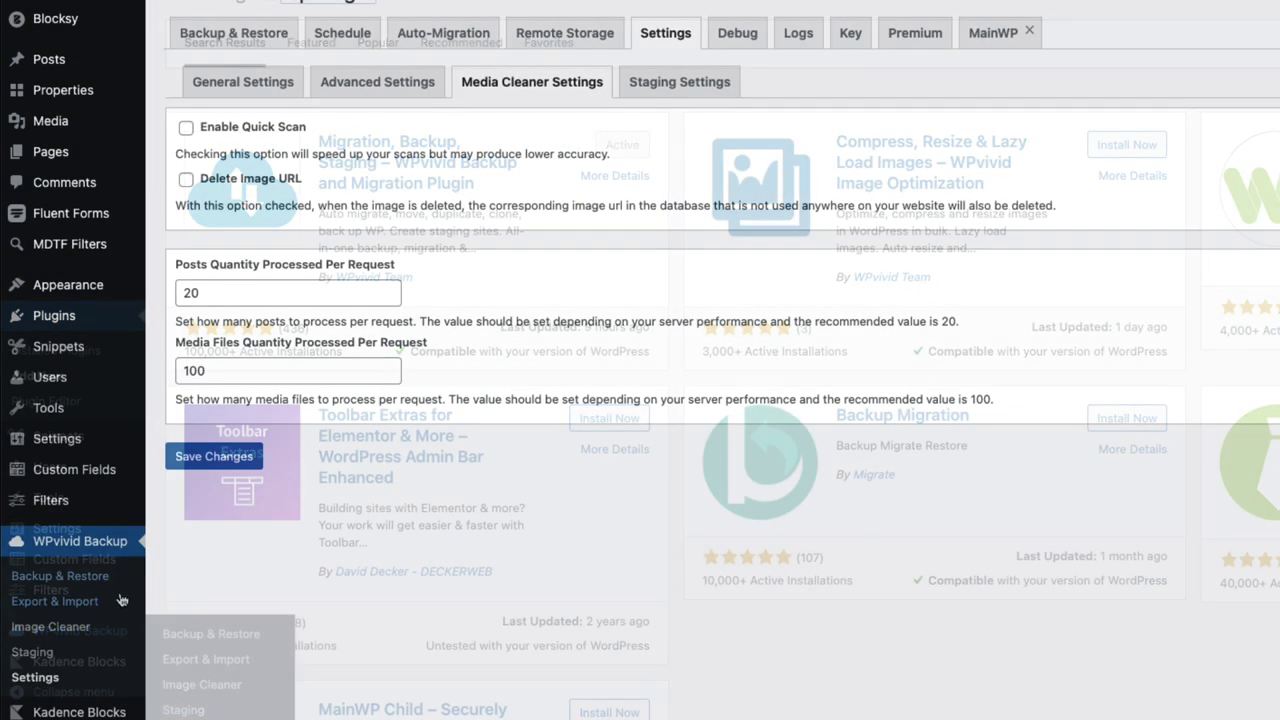
{"action": "left_click", "coordinate": [62, 578]}
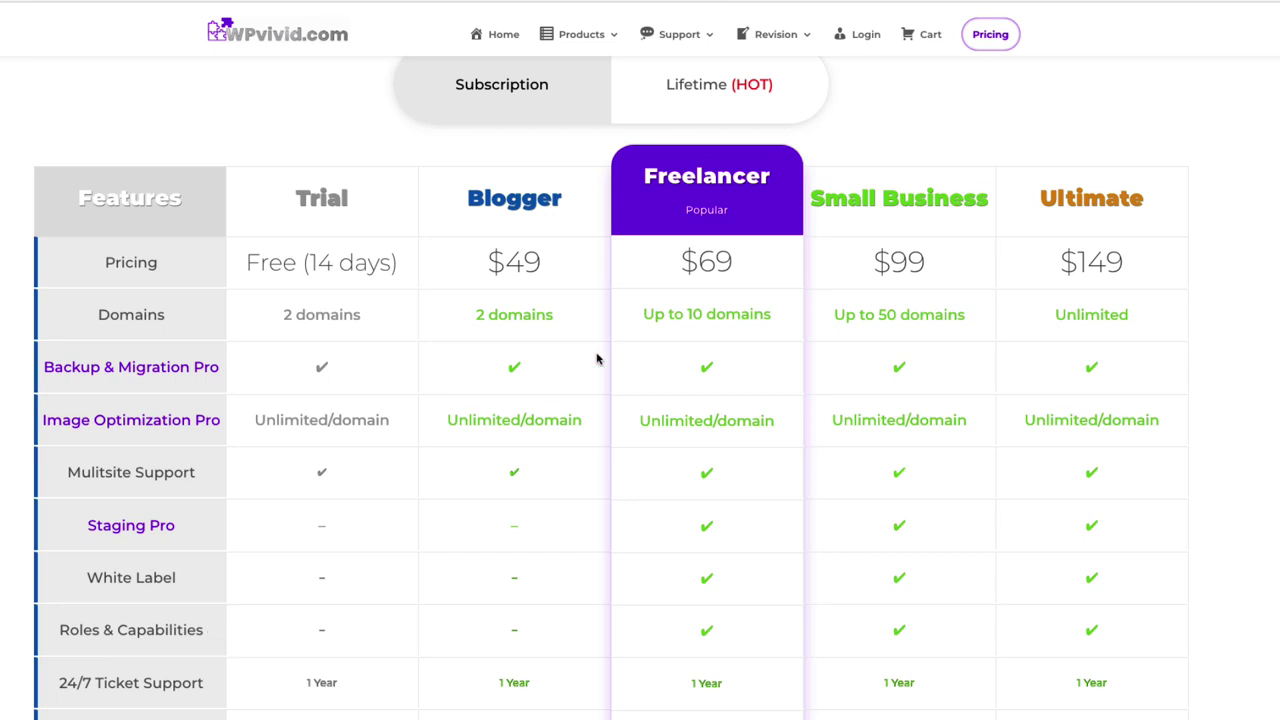
Step: Compare the subscription and lifetime plans in the WPvivid.com pricing table
{"action": "scroll", "coordinate": [594, 357], "scroll_direction": "down", "scroll_amount": 1}
{"action": "scroll", "coordinate": [640, 400], "scroll_direction": "down", "scroll_amount": 2}
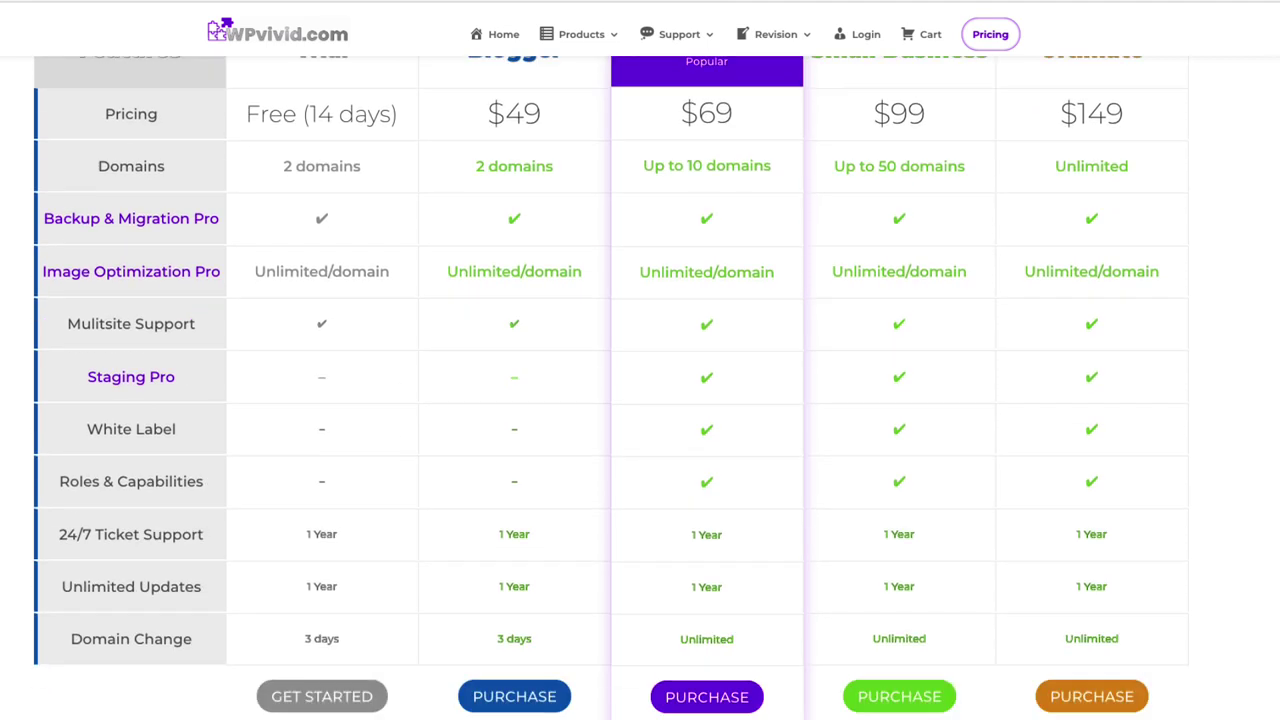
{"action": "scroll", "coordinate": [668, 234], "scroll_direction": "up", "scroll_amount": 2}
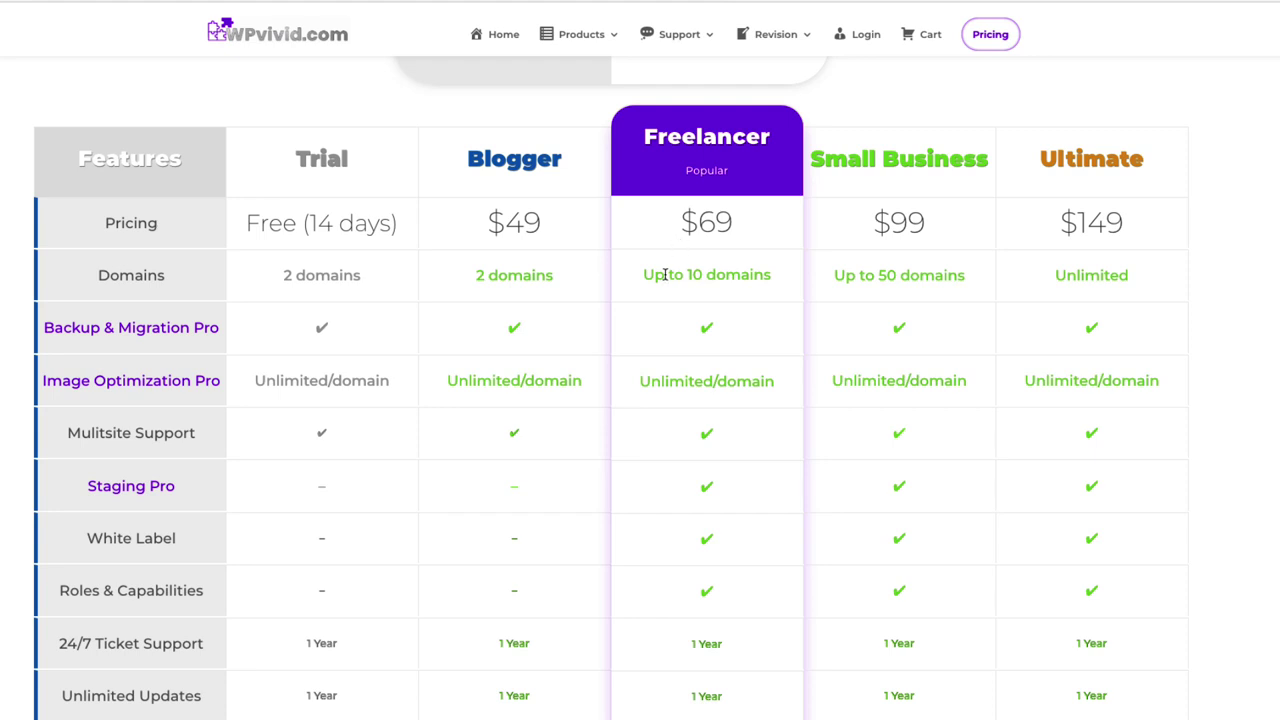
{"action": "scroll", "coordinate": [716, 222], "scroll_direction": "up", "scroll_amount": 4}
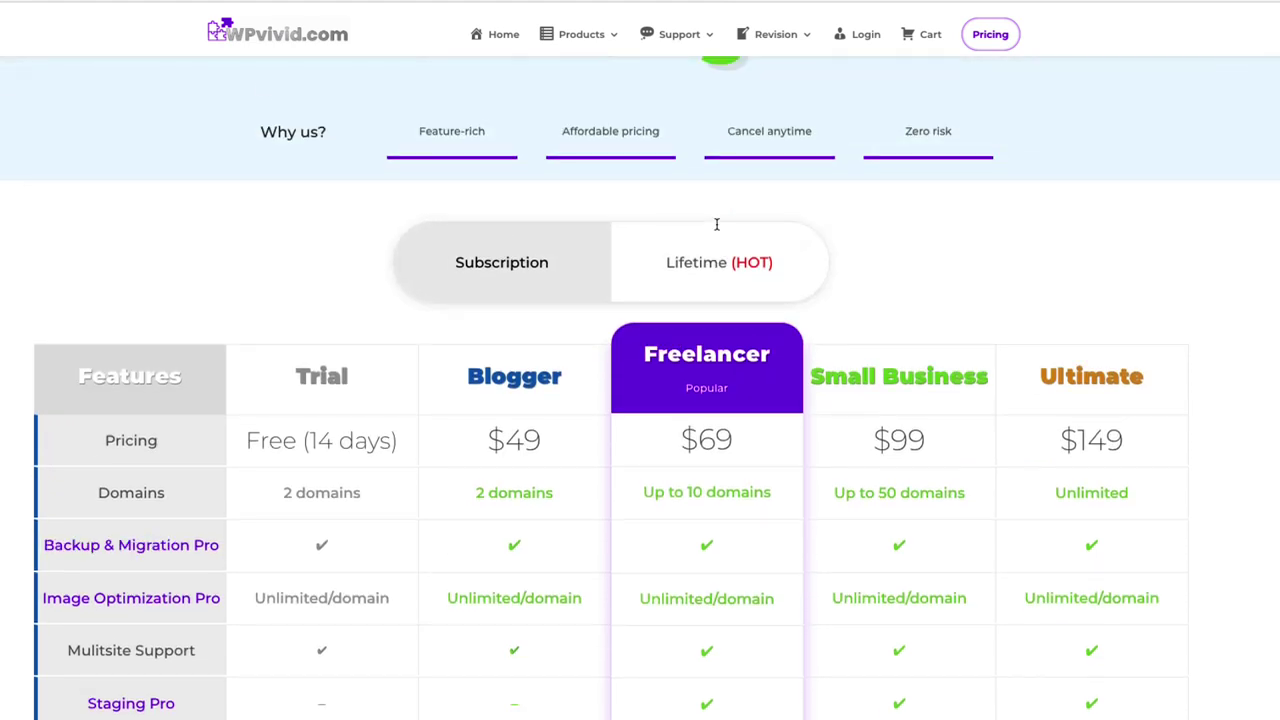
{"action": "left_click", "coordinate": [728, 262]}
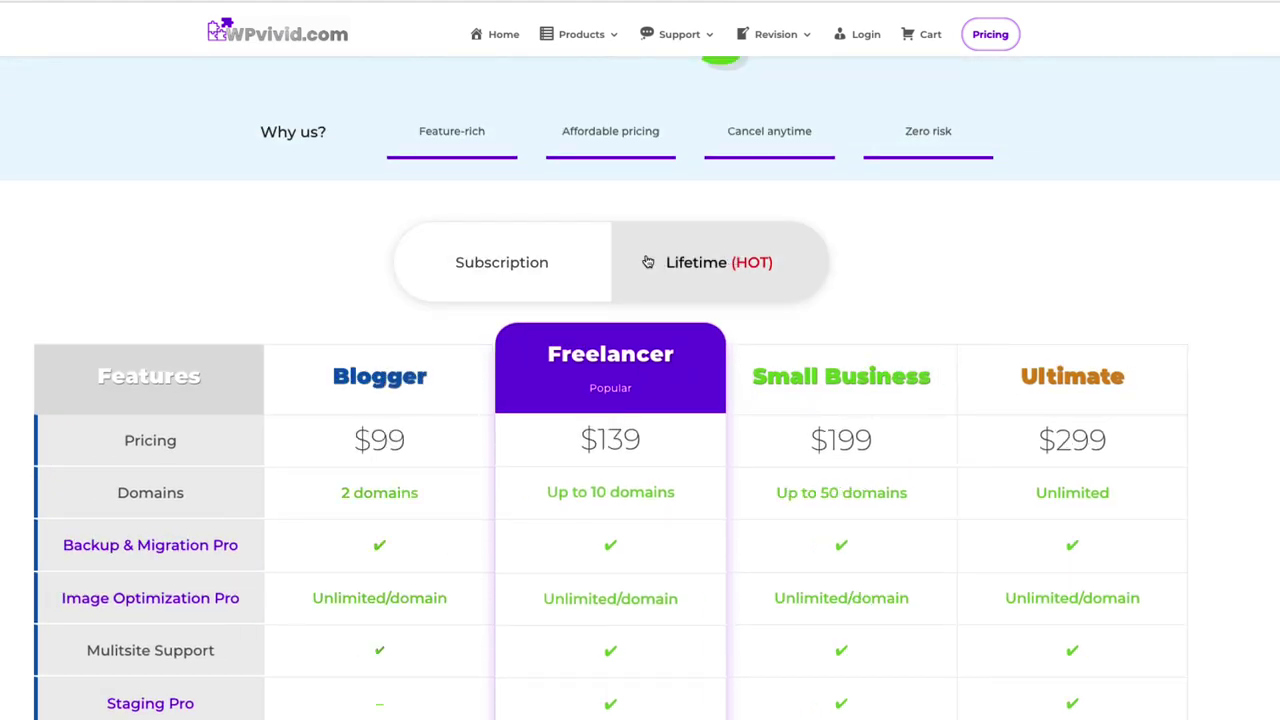
{"action": "scroll", "coordinate": [27, 264], "scroll_direction": "down", "scroll_amount": 4}
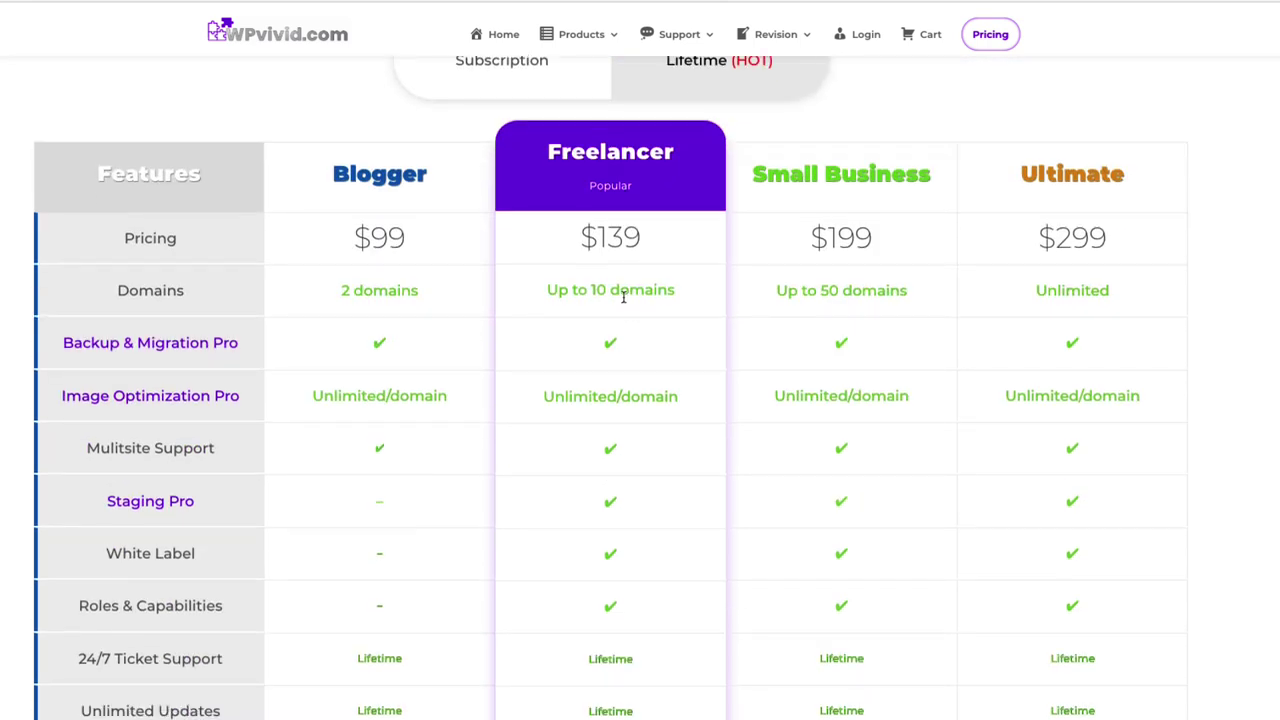
{"action": "scroll", "coordinate": [623, 297], "scroll_direction": "down", "scroll_amount": 1}
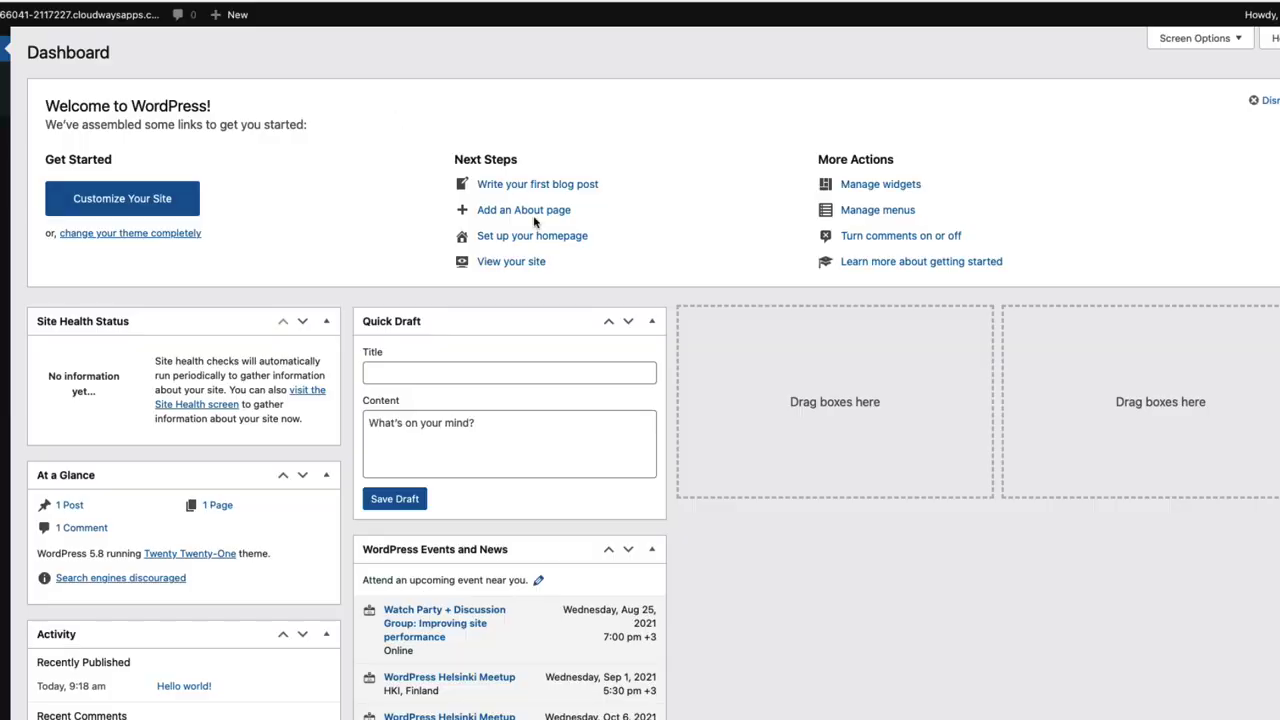
Step: Upload wpvivid-installer.zip as a new plugin on the fresh WordPress site, then install and activate it
{"action": "mouse_move", "coordinate": [100, 277]}
{"action": "left_click", "coordinate": [132, 297]}
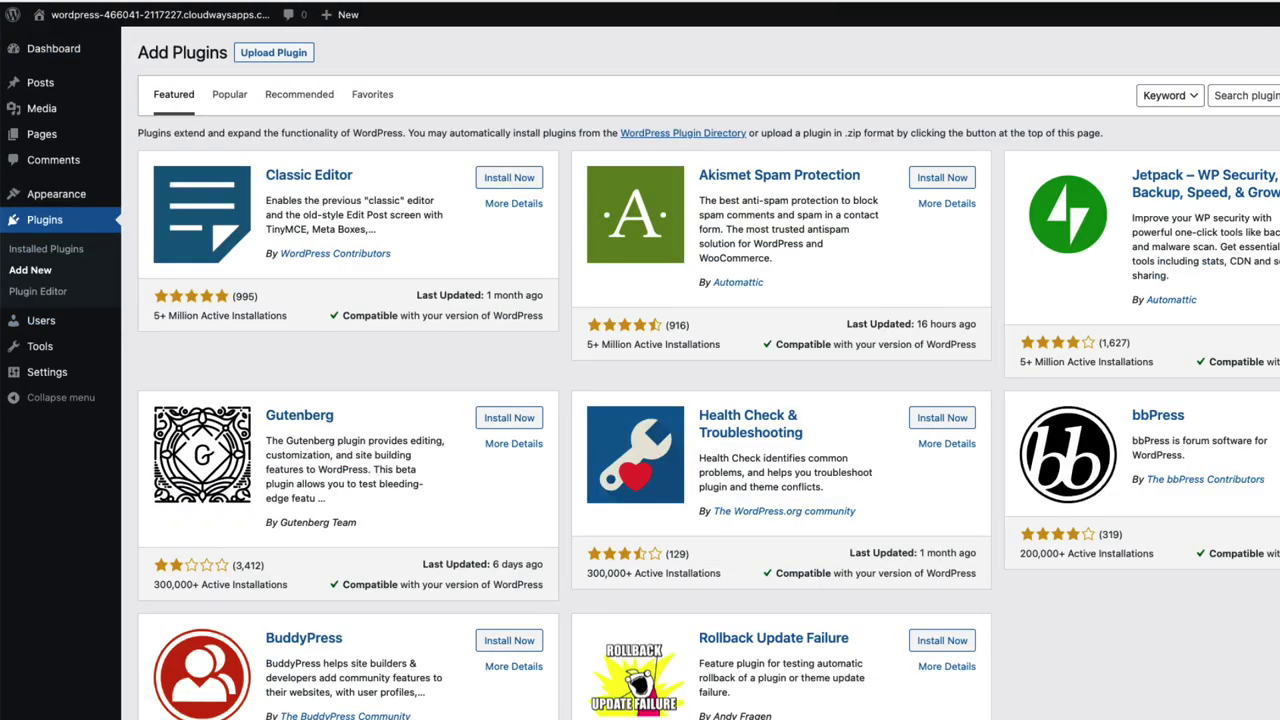
{"action": "left_click", "coordinate": [273, 52]}
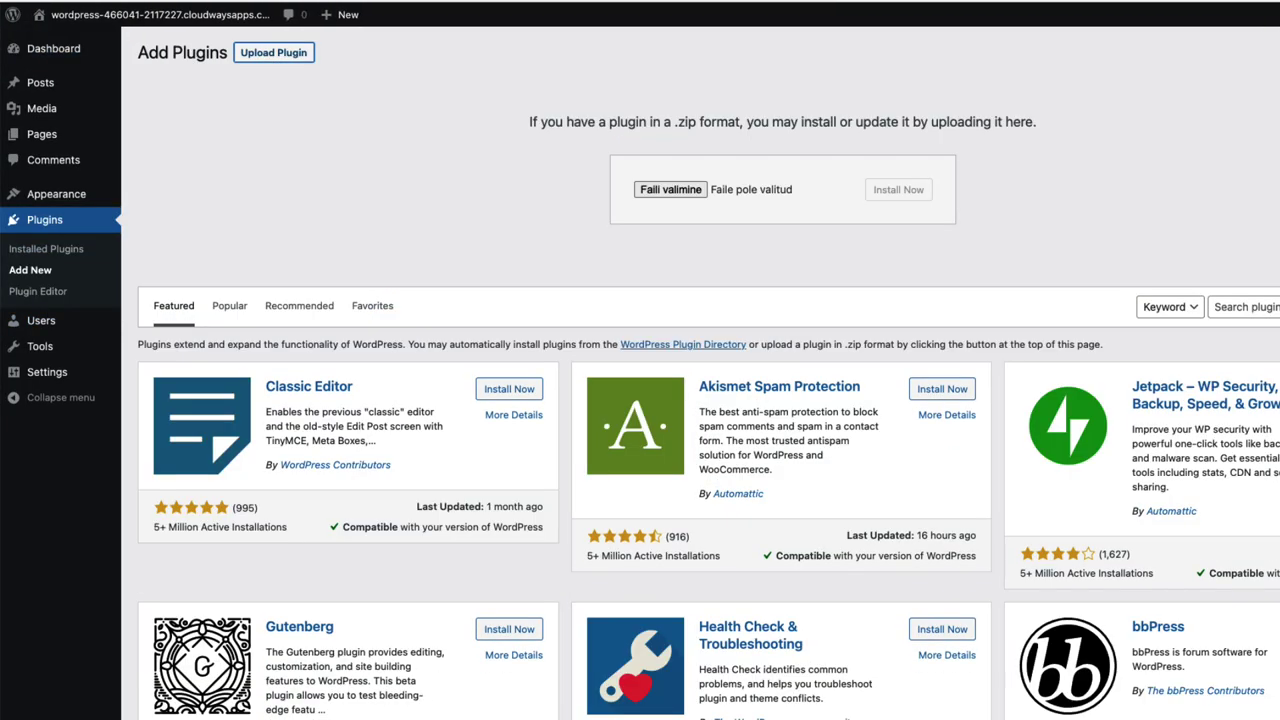
{"action": "left_click_drag", "start_coordinate": [335, 318], "coordinate": [720, 190]}
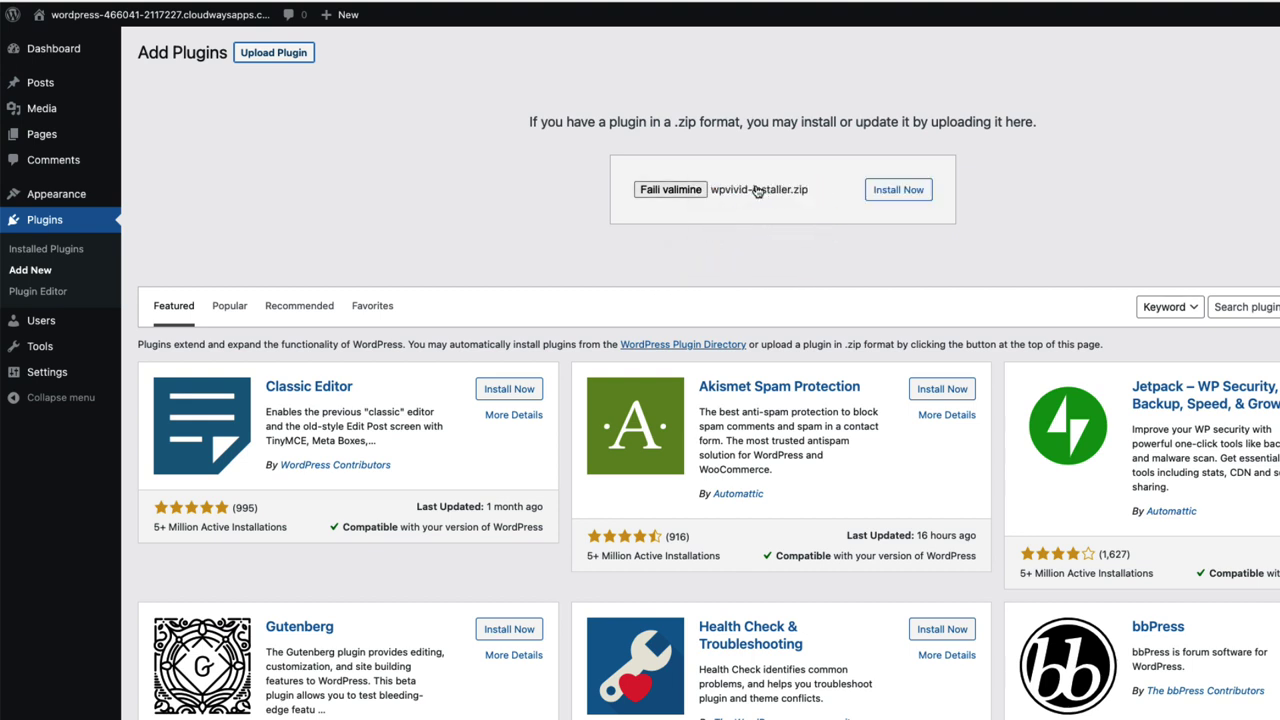
{"action": "left_click", "coordinate": [893, 190]}
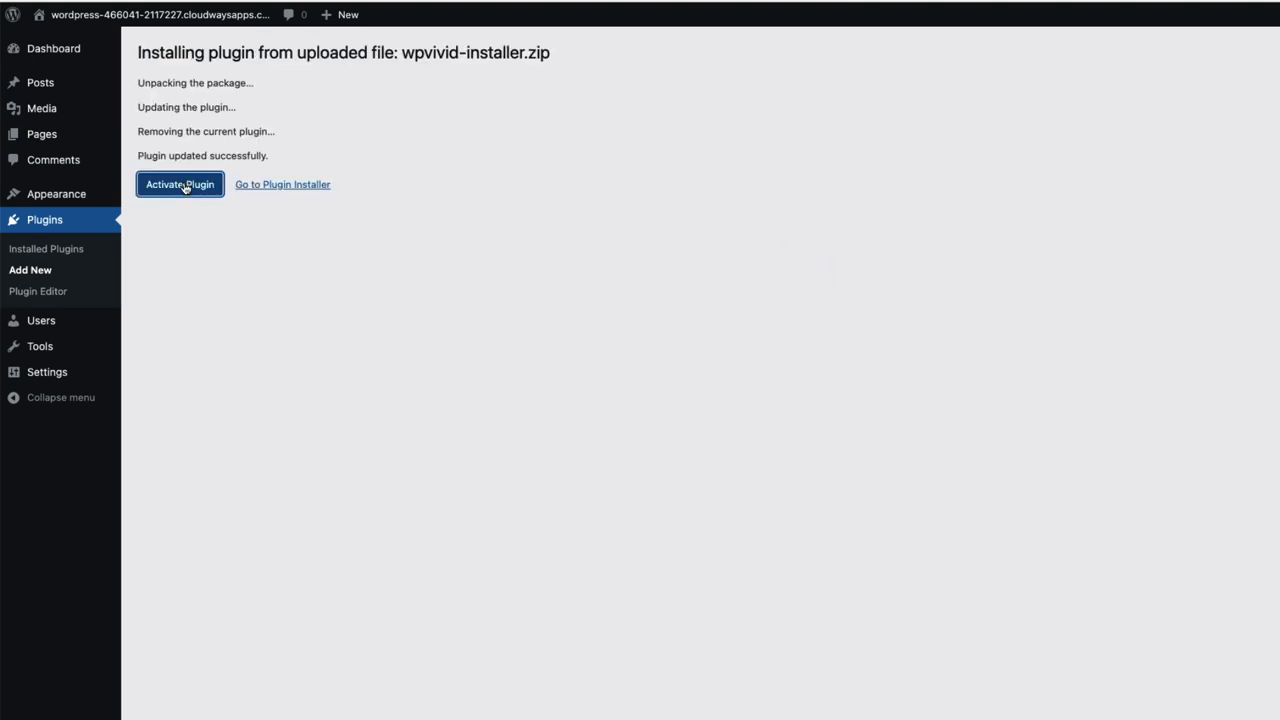
{"action": "left_click", "coordinate": [181, 185]}
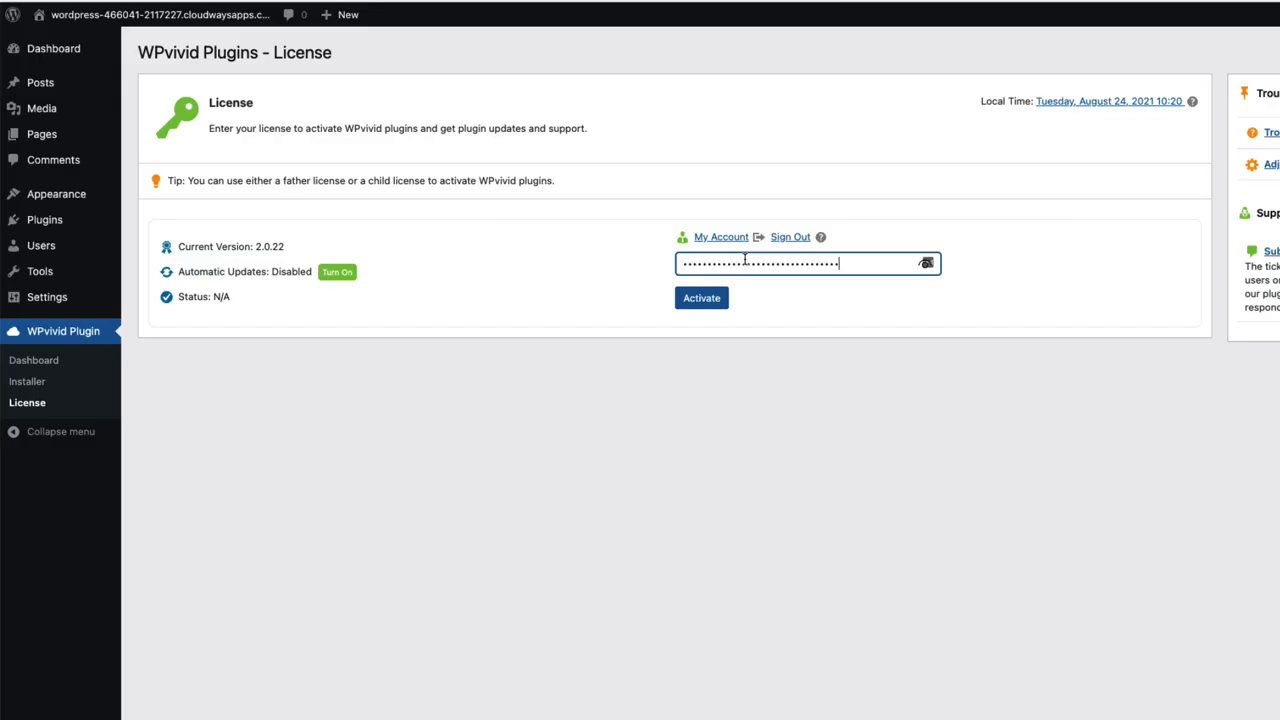
Step: Activate WPvivid with the license key and install the Backup Pro, ImgOptim Pro and Staging Pro add-ons
{"action": "left_click", "coordinate": [703, 299]}
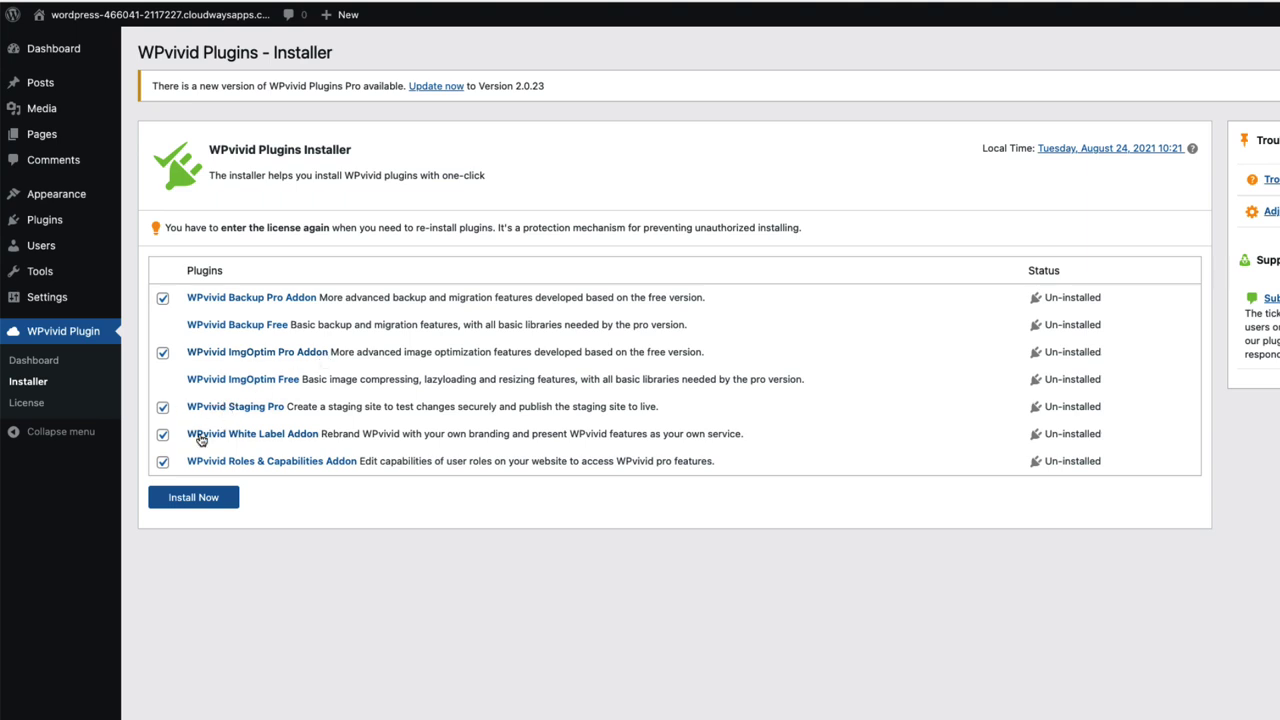
{"action": "left_click", "coordinate": [162, 435]}
{"action": "left_click", "coordinate": [162, 462]}
{"action": "left_click", "coordinate": [162, 462]}
{"action": "left_click", "coordinate": [162, 435]}
{"action": "left_click", "coordinate": [194, 500]}
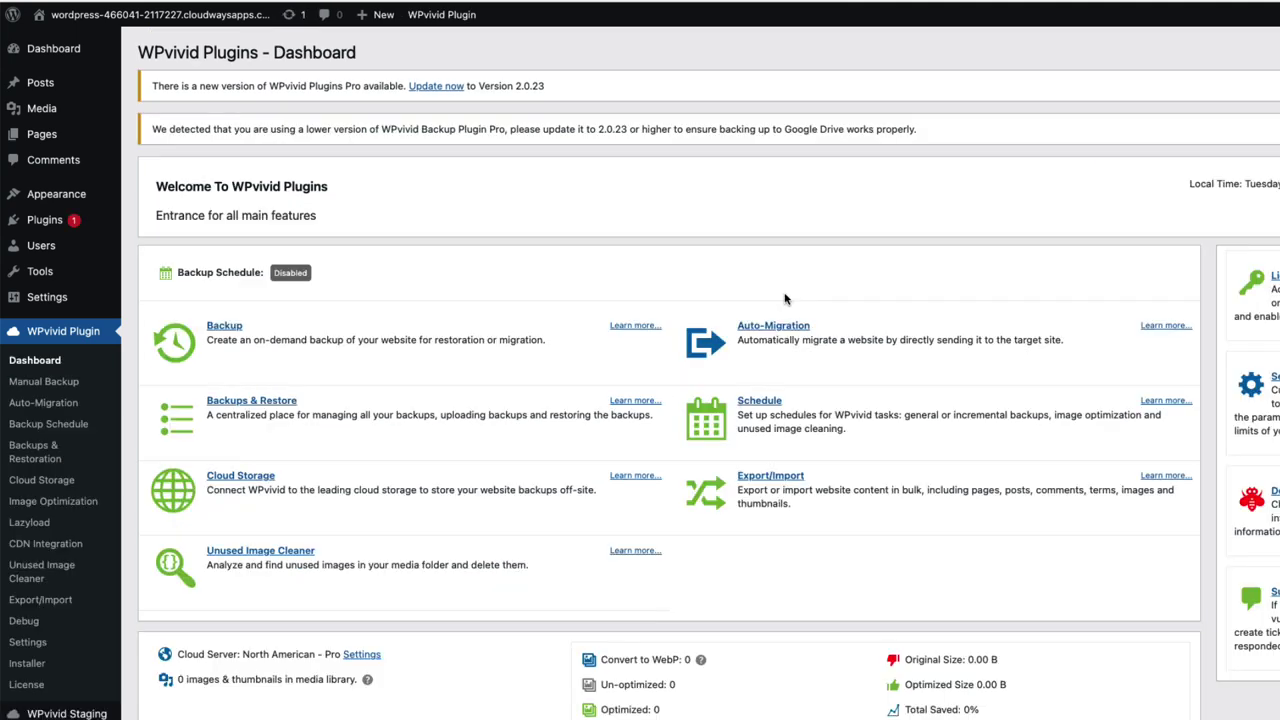
Step: Review the backup, migration and image optimization features on the WPvivid Plugins dashboard
{"action": "scroll", "coordinate": [778, 300], "scroll_direction": "down", "scroll_amount": 2}
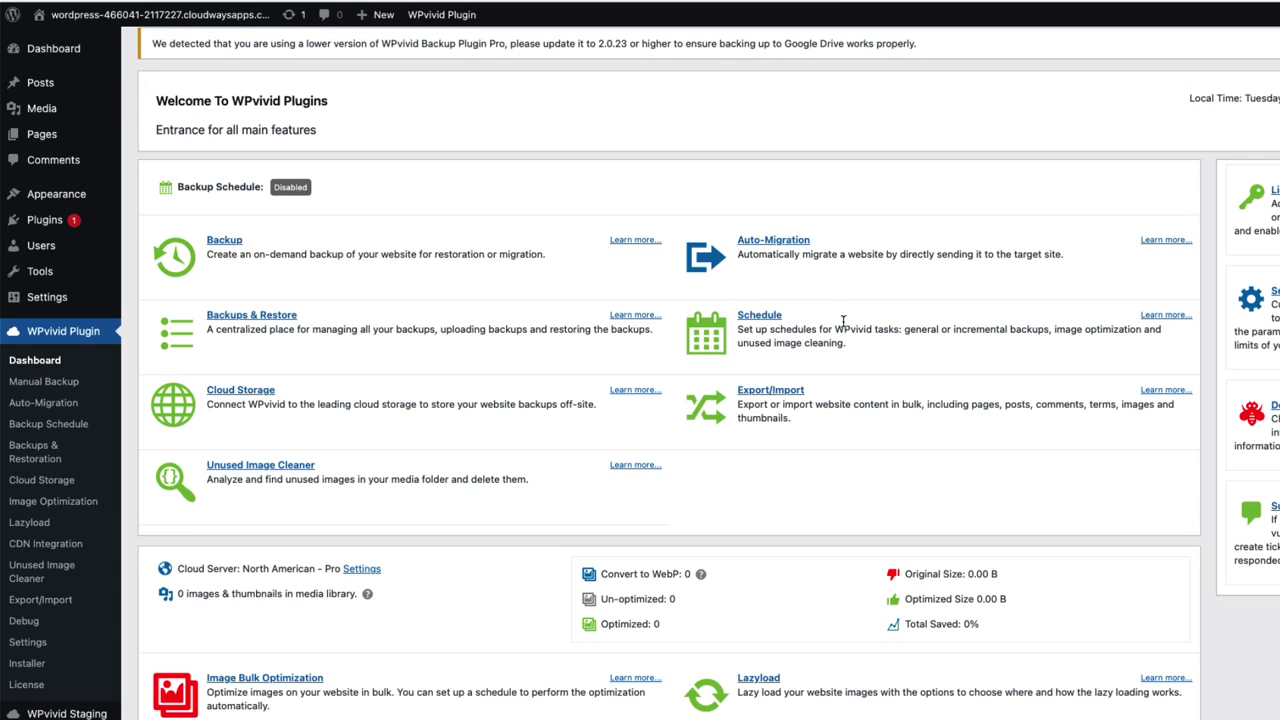
{"action": "scroll", "coordinate": [843, 389], "scroll_direction": "down", "scroll_amount": 5}
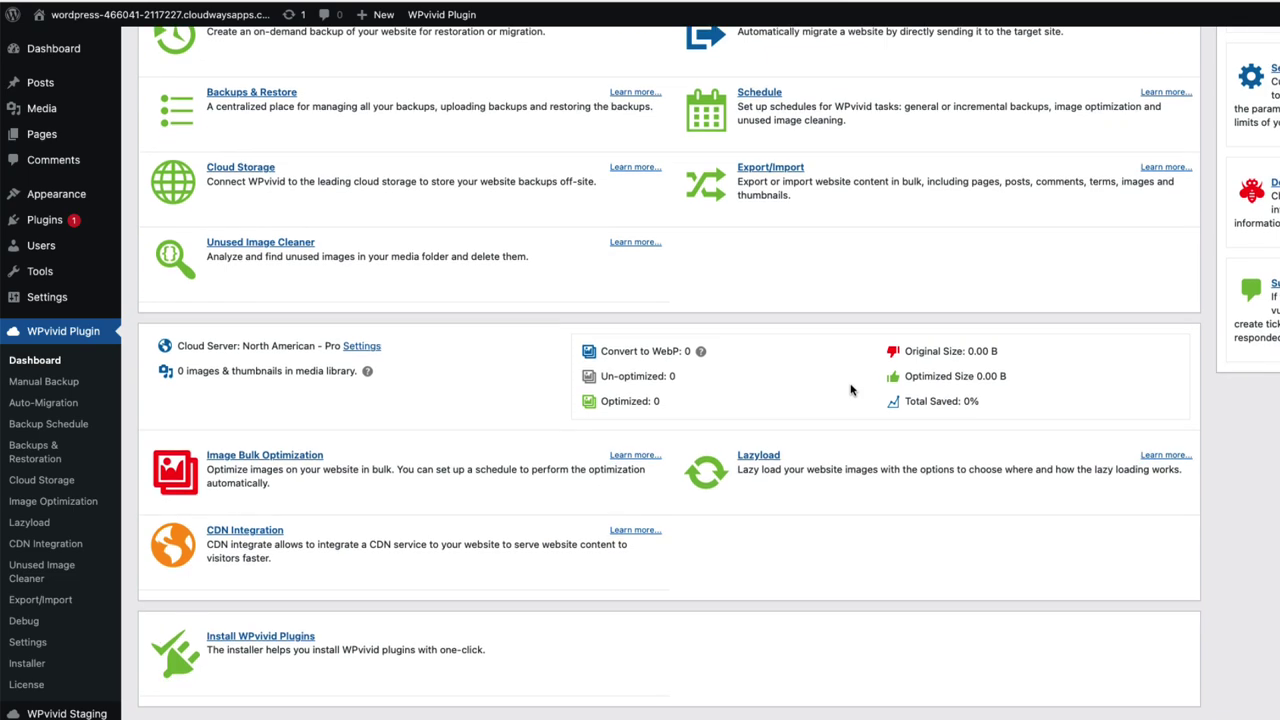
{"action": "scroll", "coordinate": [843, 389], "scroll_direction": "up", "scroll_amount": 6}
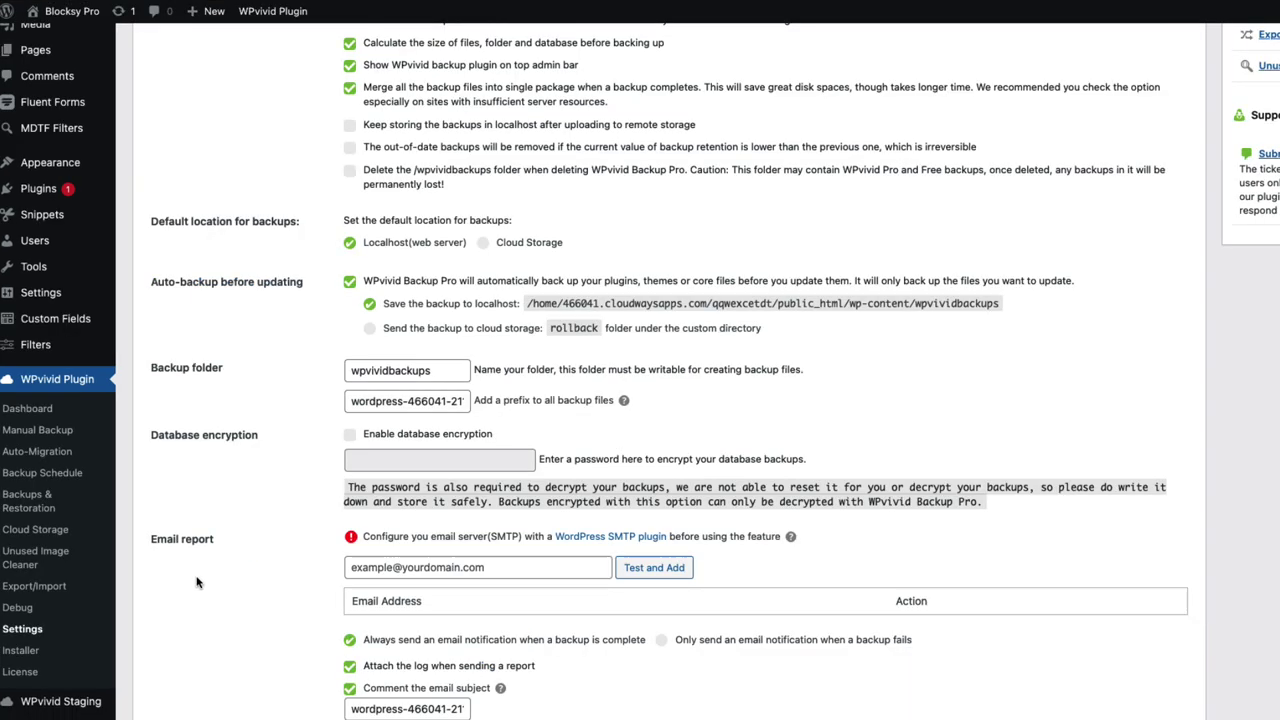
Step: Open the Staging page of the free WPvivid Backup plugin on the Blocksy Pro site
{"action": "mouse_move", "coordinate": [62, 702]}
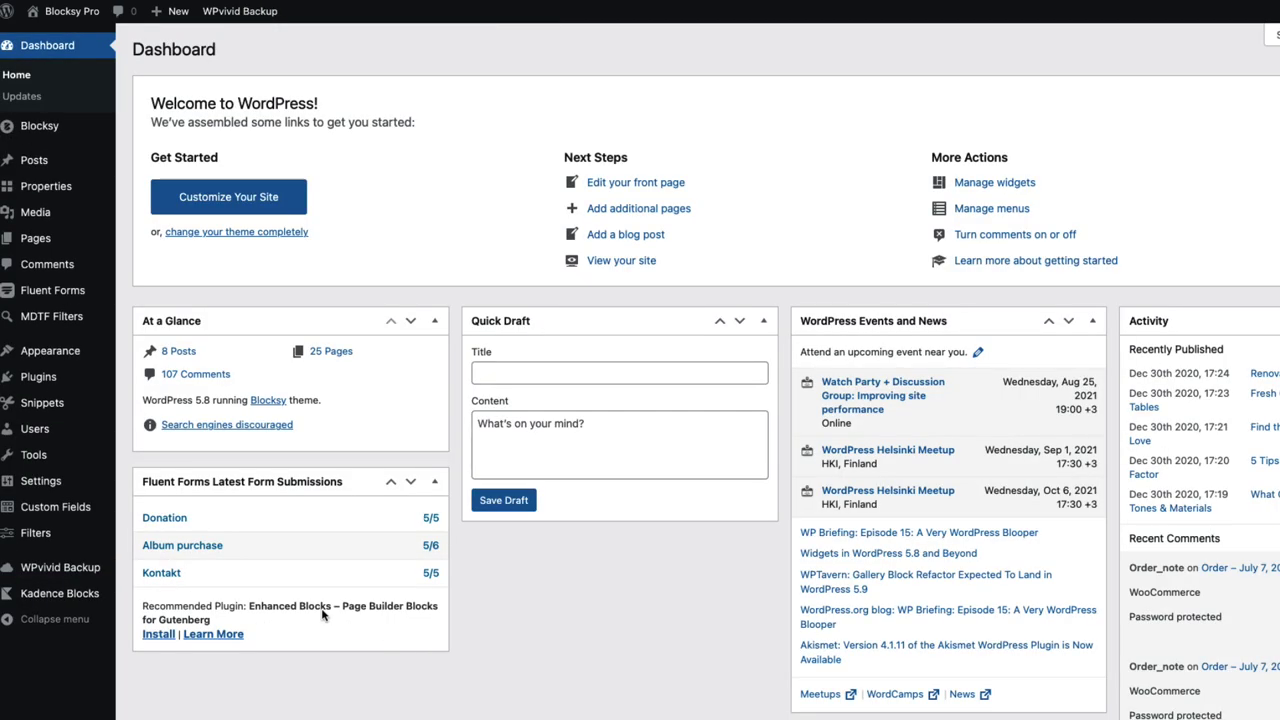
{"action": "mouse_move", "coordinate": [80, 568]}
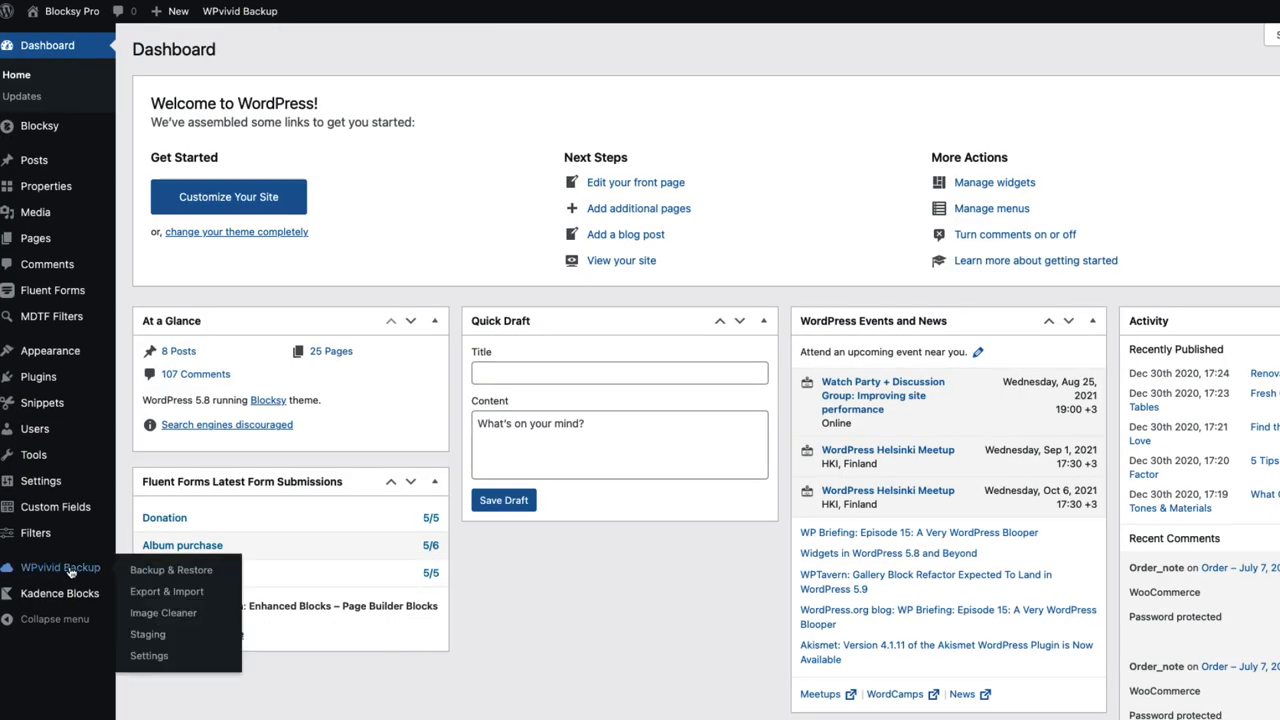
{"action": "left_click", "coordinate": [155, 637]}
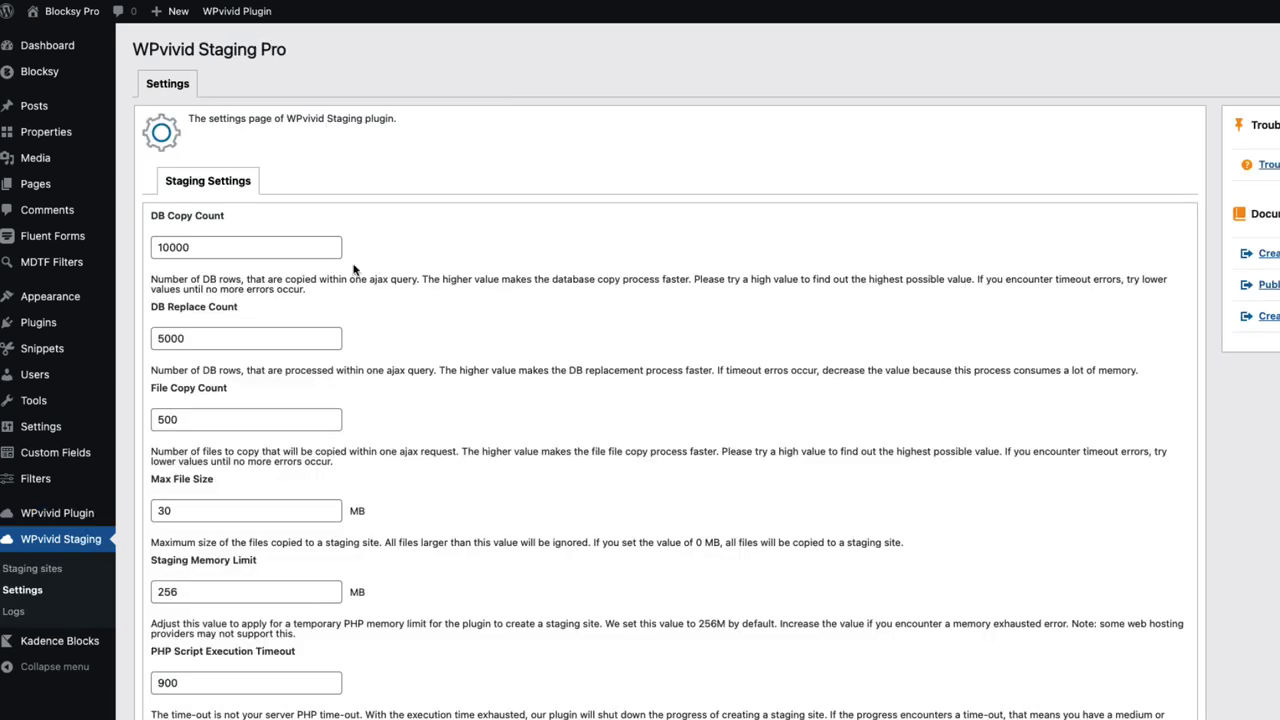
Step: Review the WPvivid Staging Pro settings, from the DB Copy Count to the visitor access, permalink and plugin deletion options
{"action": "scroll", "coordinate": [355, 268], "scroll_direction": "down", "scroll_amount": 2}
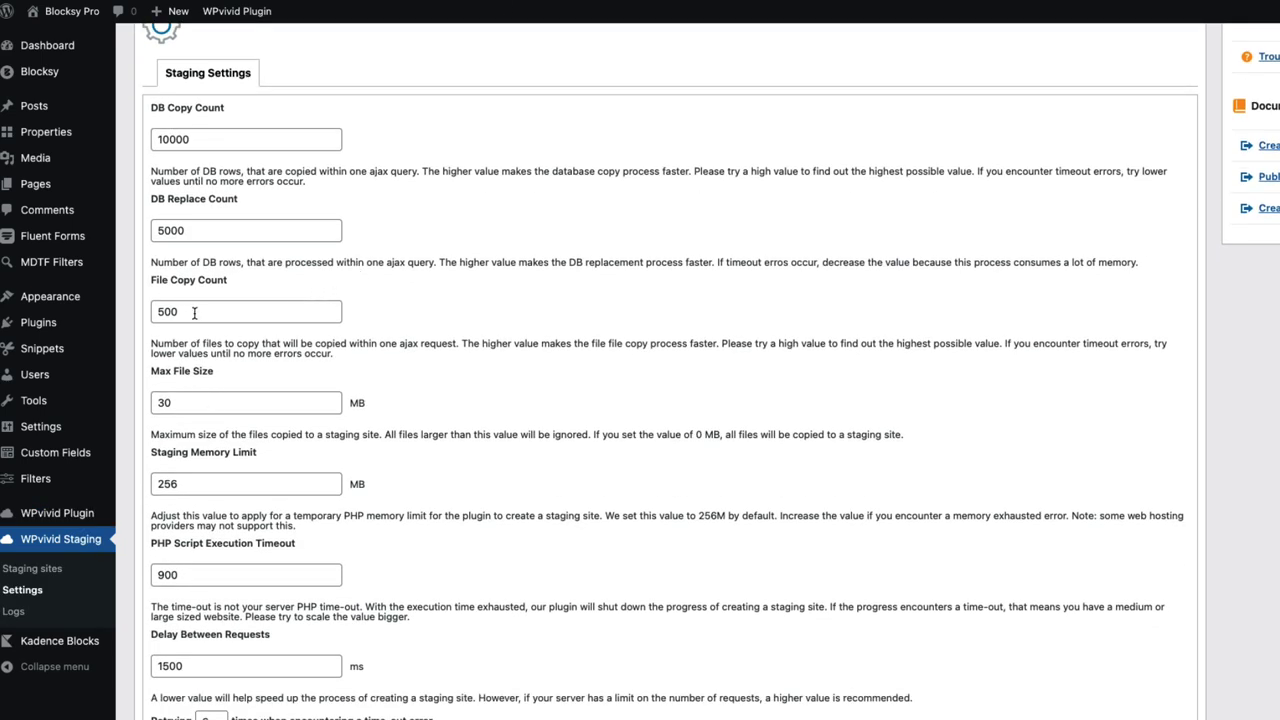
{"action": "scroll", "coordinate": [205, 338], "scroll_direction": "down", "scroll_amount": 4}
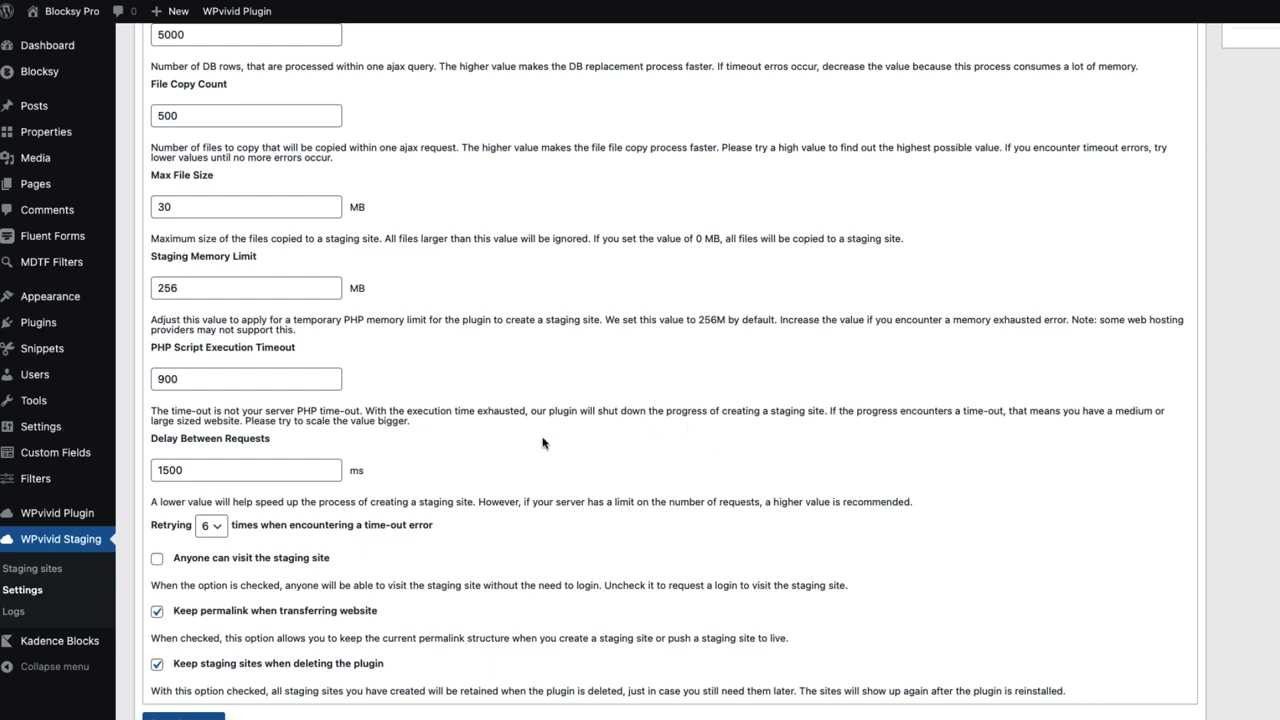
{"action": "scroll", "coordinate": [543, 443], "scroll_direction": "down", "scroll_amount": 1}
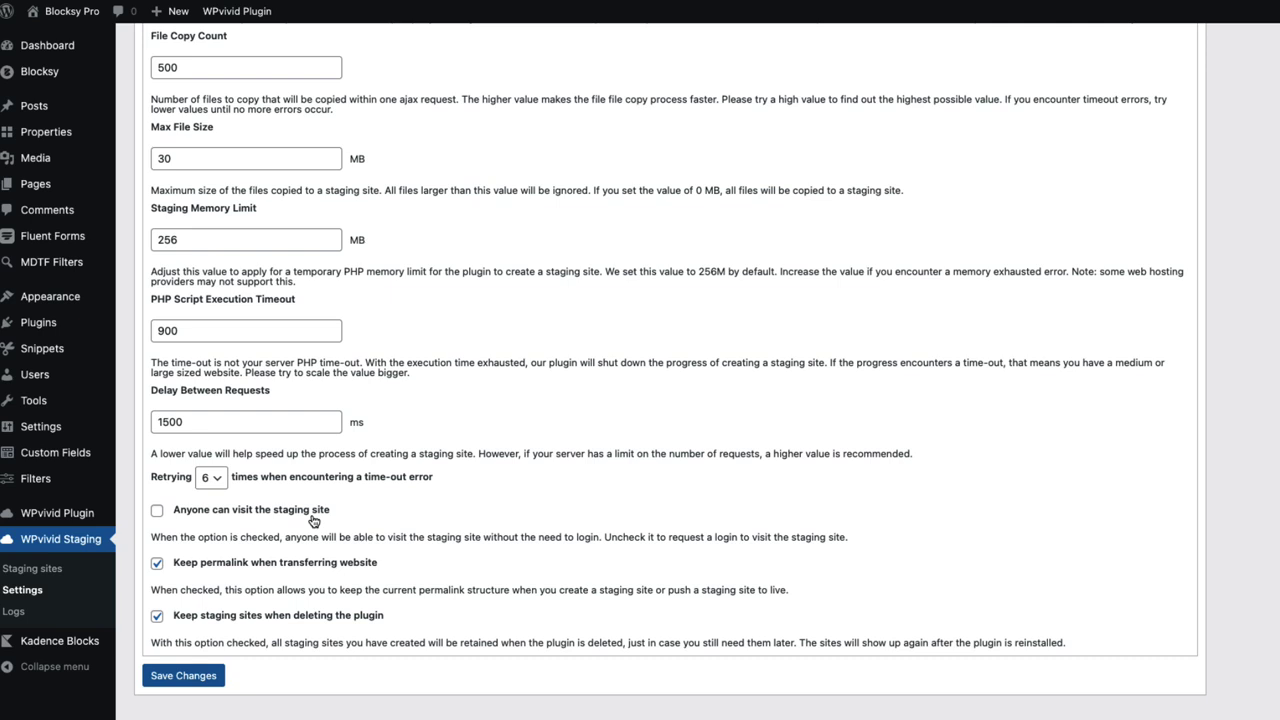
Step: Open the Pro version's staging sites page and look over its Create A Staging Site form
{"action": "left_click", "coordinate": [33, 568]}
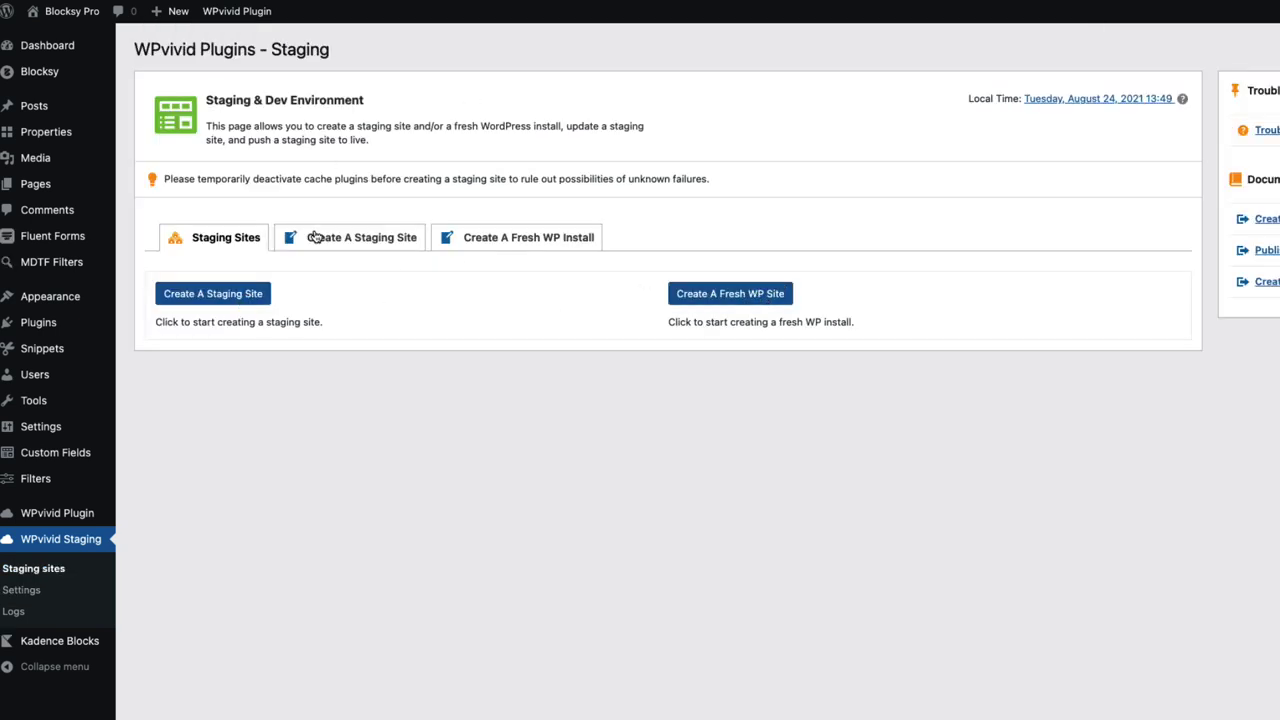
{"action": "left_click", "coordinate": [349, 242]}
{"action": "scroll", "coordinate": [355, 240], "scroll_direction": "down", "scroll_amount": 3}
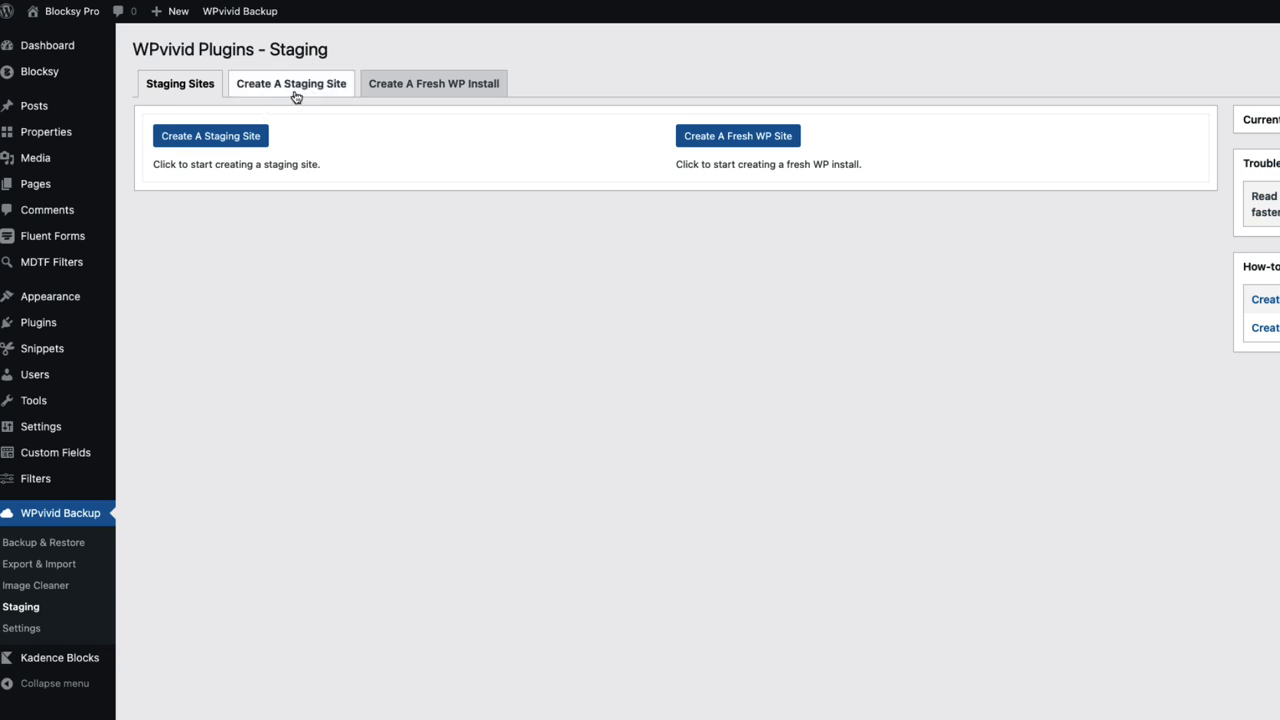
Step: Open the free plugin's Create A Staging Site form and set the custom directory under the website root to localsite
{"action": "left_click", "coordinate": [294, 92]}
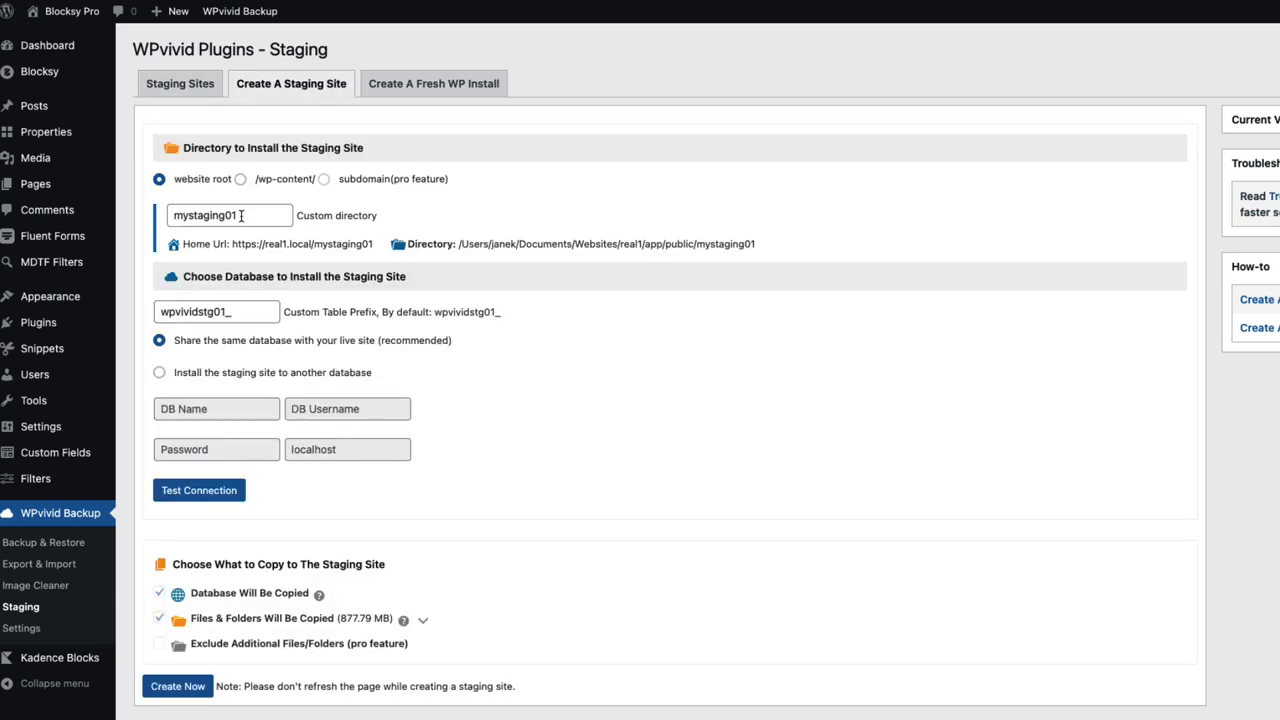
{"action": "left_click_drag", "start_coordinate": [242, 215], "coordinate": [153, 216]}
{"action": "type", "text": "localsite"}
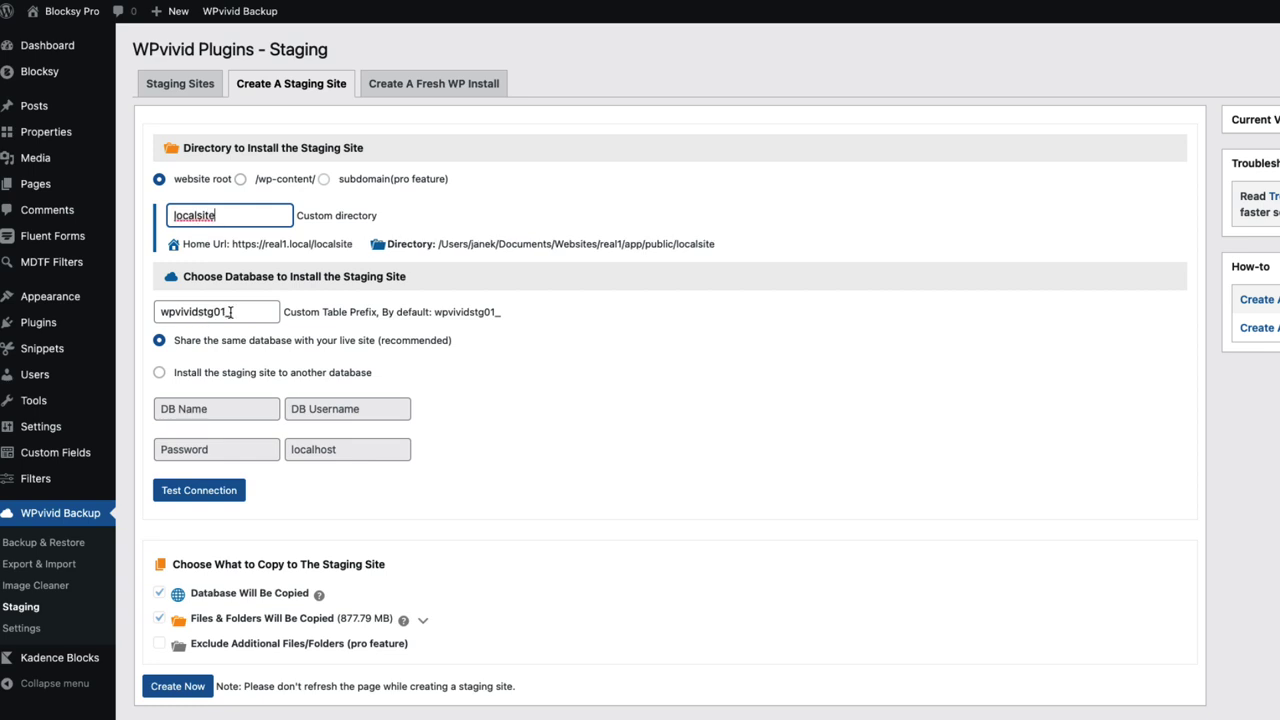
{"action": "left_click_drag", "start_coordinate": [228, 313], "coordinate": [146, 313]}
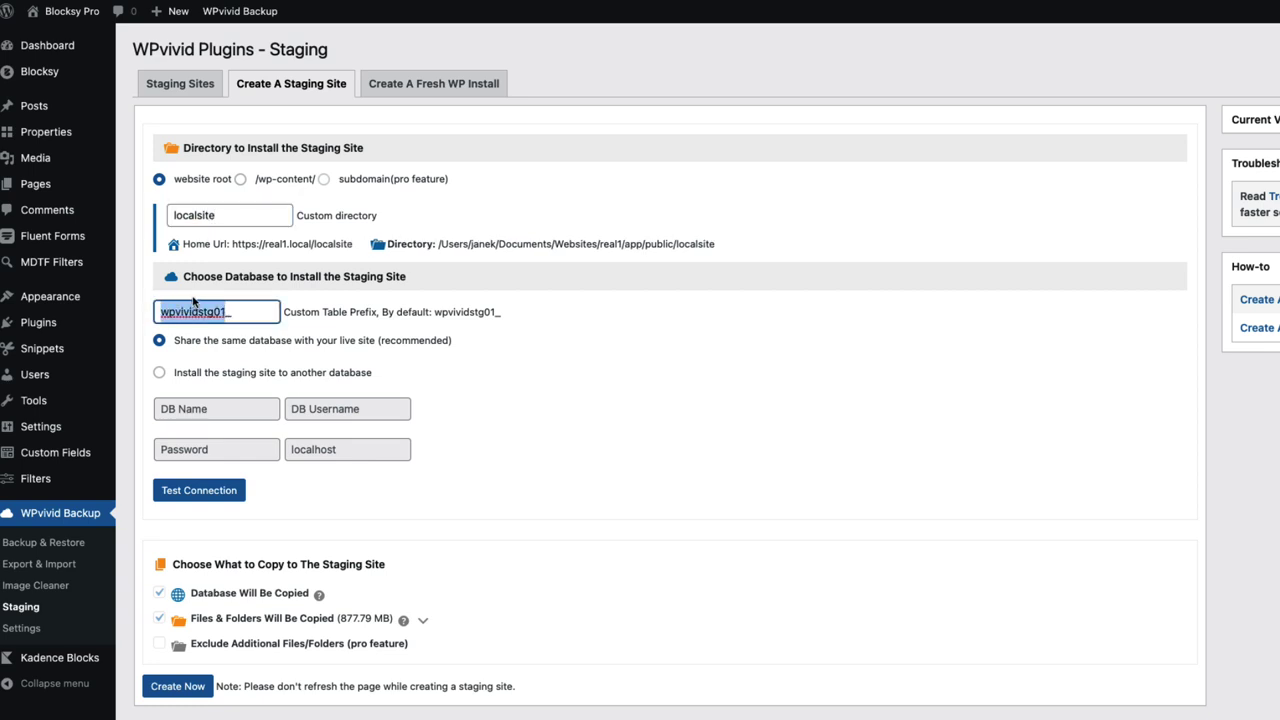
{"action": "left_click", "coordinate": [582, 362]}
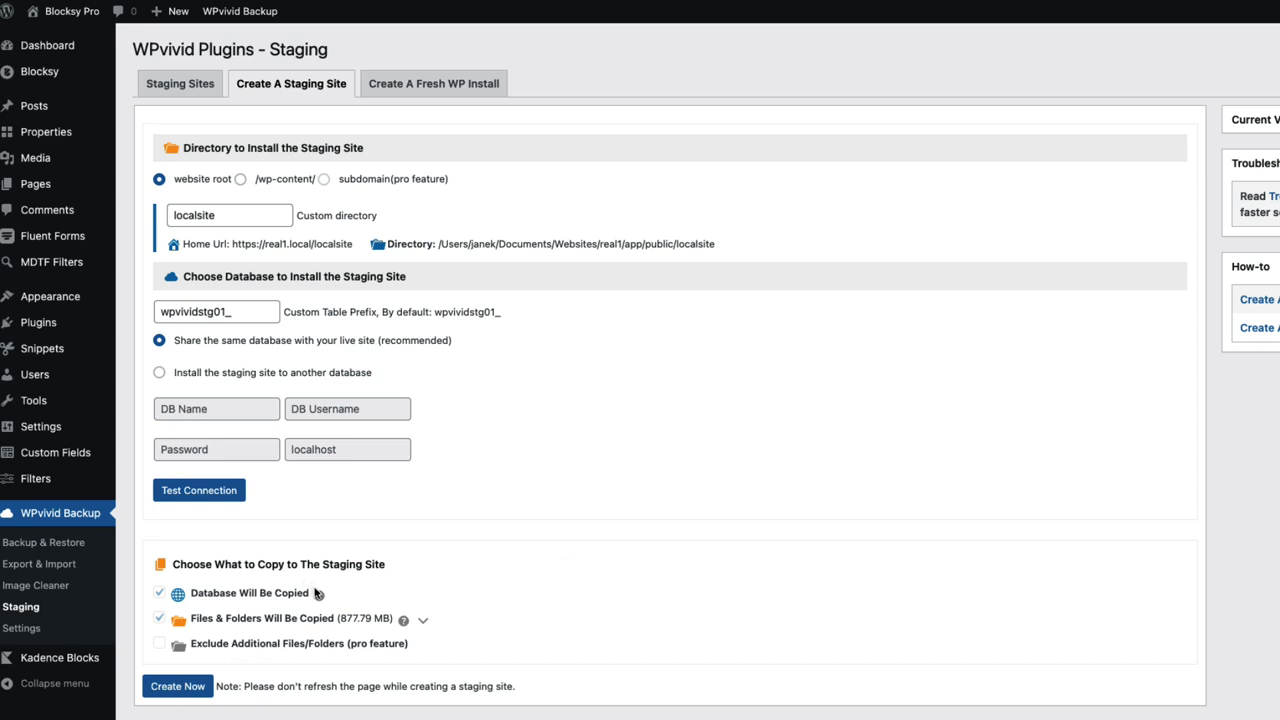
Step: Check the database copy details in the Pro staging form and examine the Create A Fresh WP Install options
{"action": "mouse_move", "coordinate": [316, 594]}
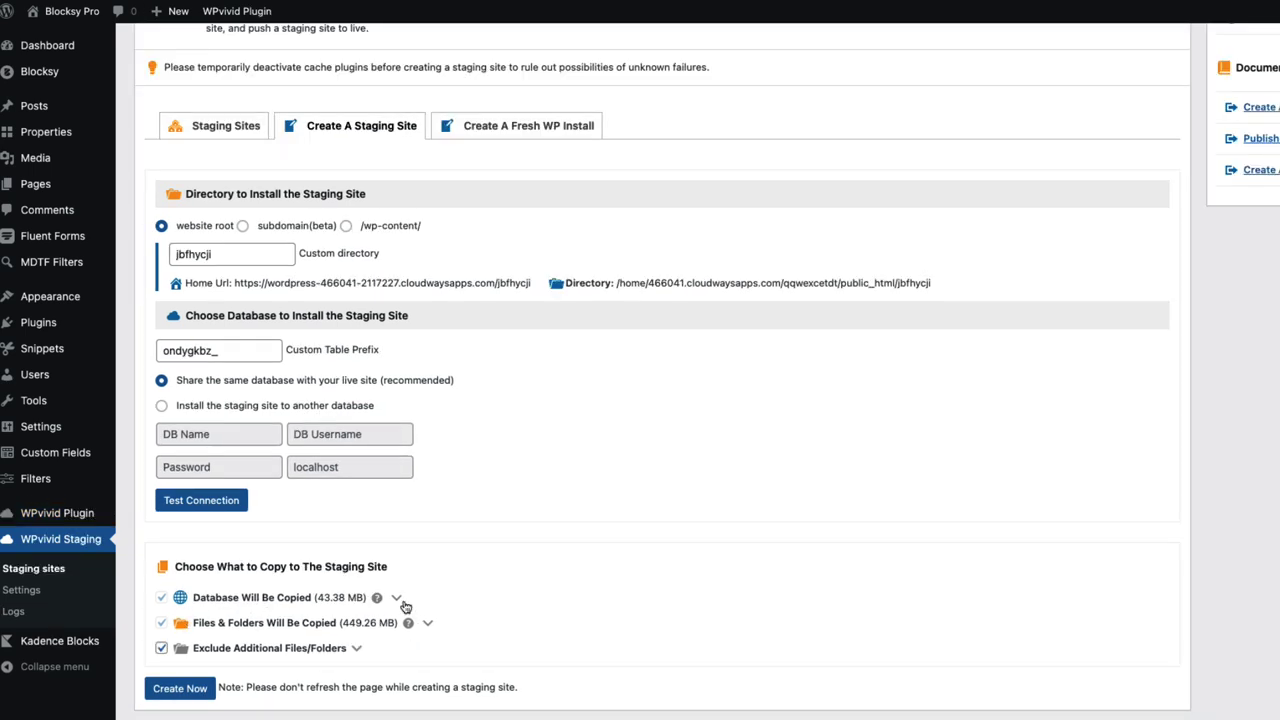
{"action": "left_click", "coordinate": [396, 600]}
{"action": "left_click", "coordinate": [396, 600]}
{"action": "left_click", "coordinate": [503, 130]}
{"action": "scroll", "coordinate": [500, 160], "scroll_direction": "down", "scroll_amount": 2}
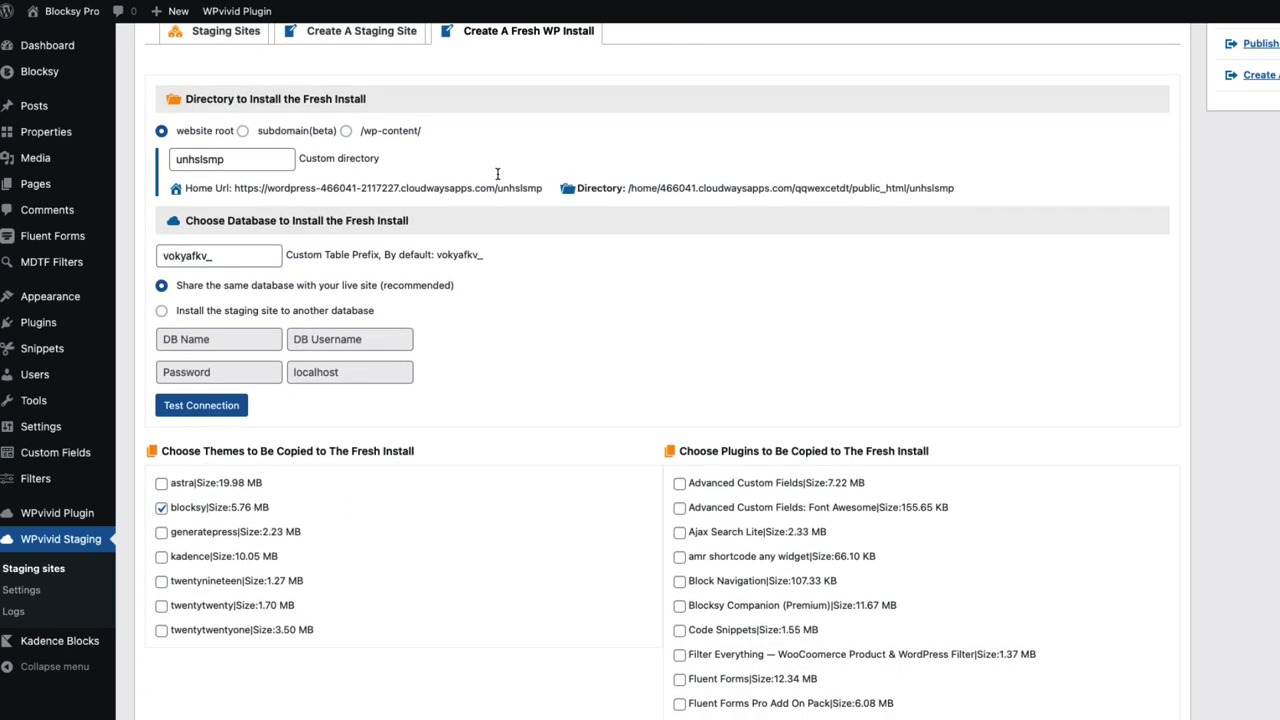
{"action": "scroll", "coordinate": [520, 278], "scroll_direction": "up", "scroll_amount": 4}
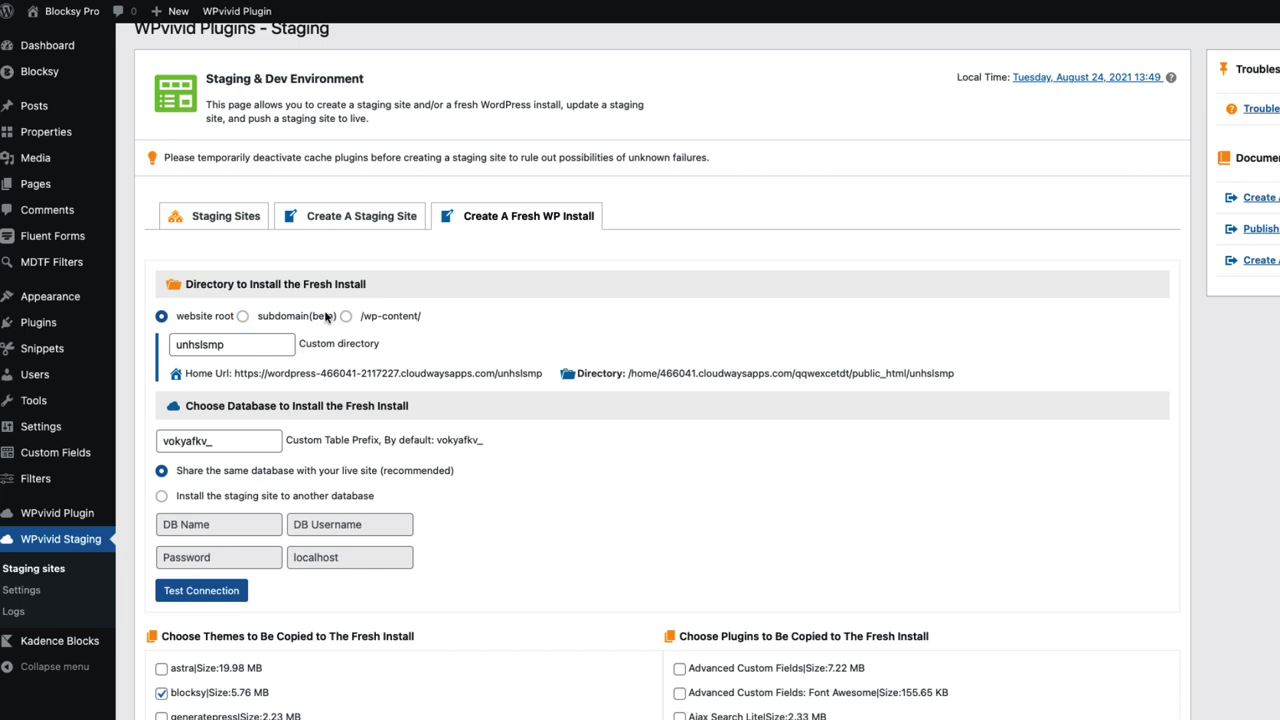
Step: Open the Pro version's Create A Staging Site form and set the custom directory under the website root to livesite
{"action": "left_click", "coordinate": [329, 218]}
{"action": "scroll", "coordinate": [329, 222], "scroll_direction": "down", "scroll_amount": 2}
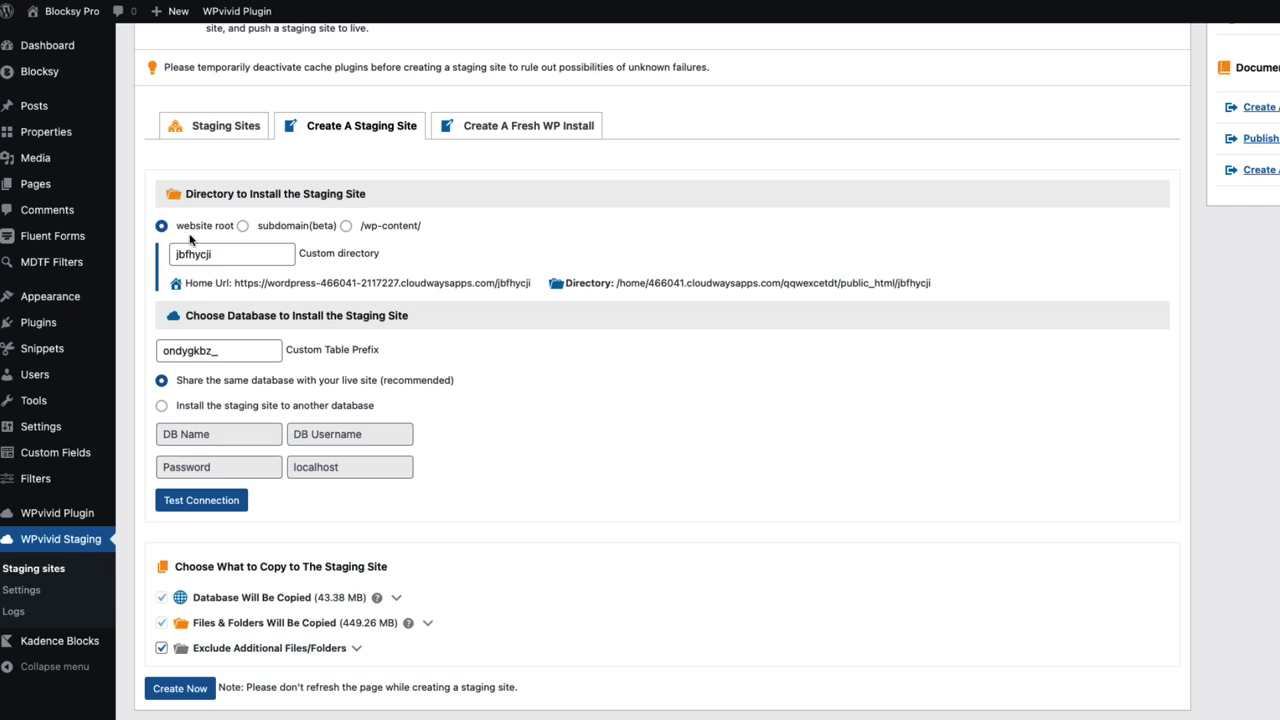
{"action": "double_click", "coordinate": [228, 252]}
{"action": "type", "text": "livesite"}
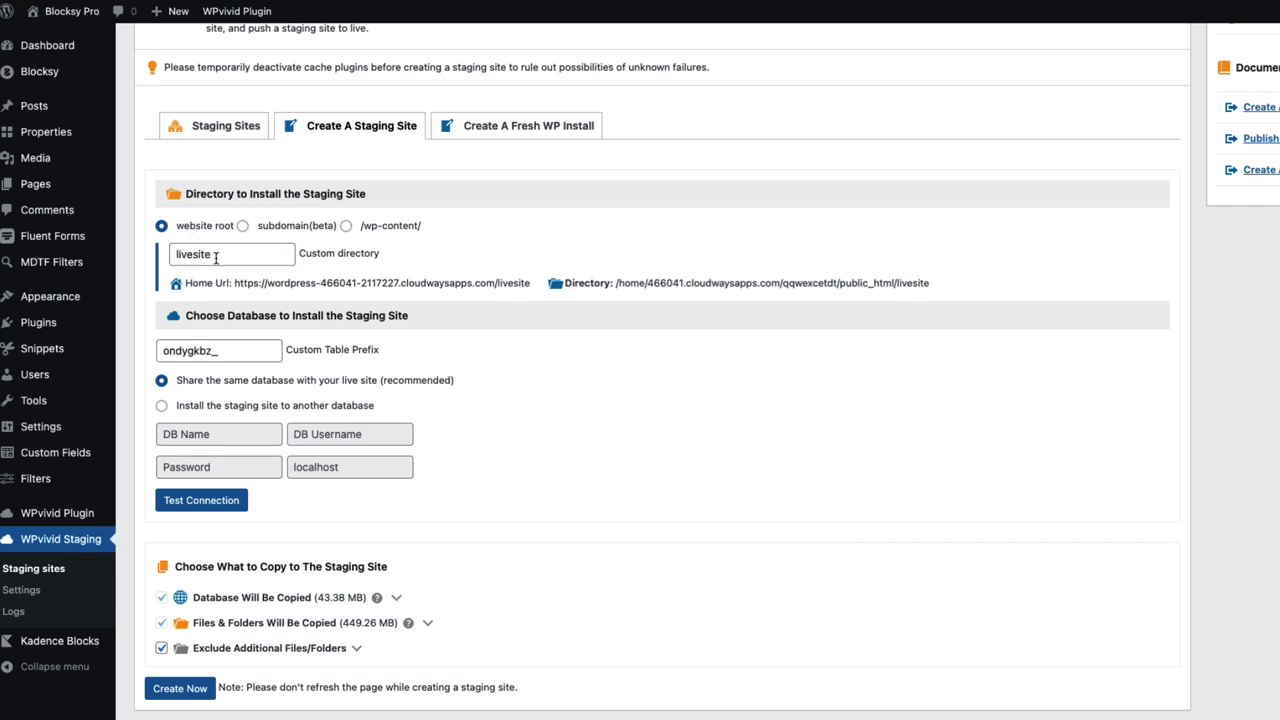
{"action": "left_click_drag", "start_coordinate": [215, 257], "coordinate": [149, 251]}
{"action": "left_click", "coordinate": [450, 248]}
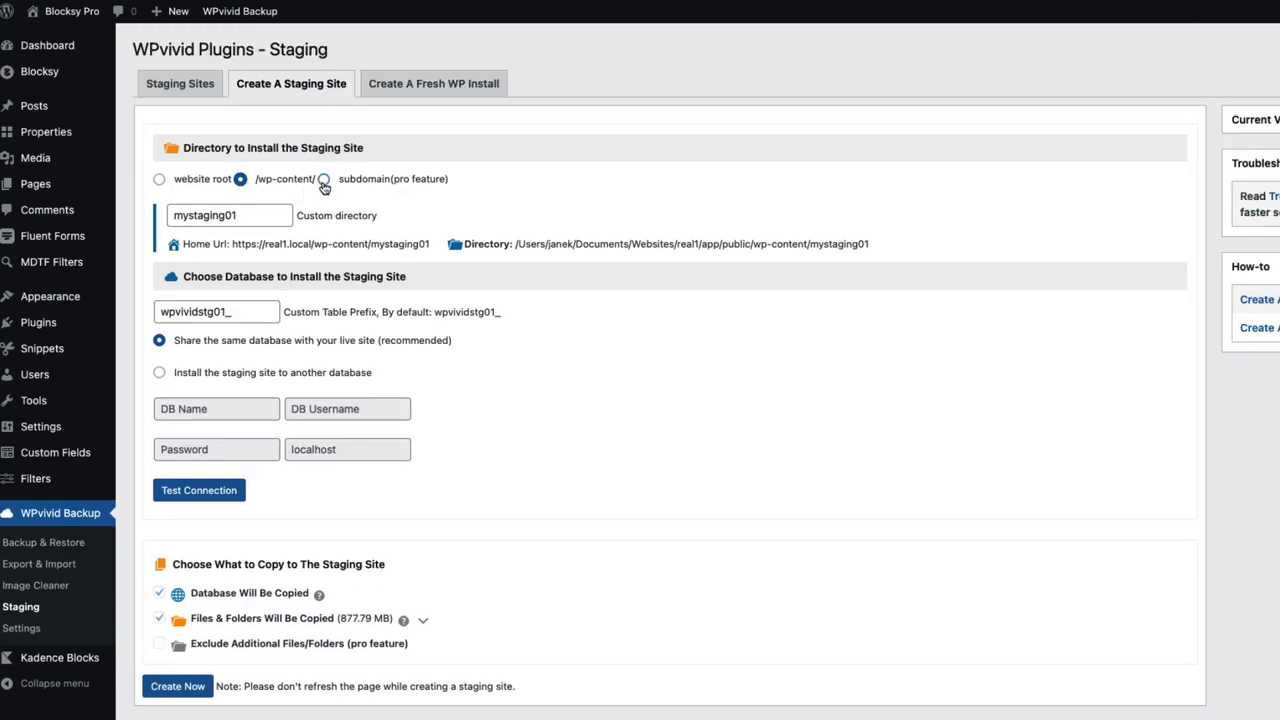
Step: Choose website root as the install directory in the free plugin's form, and start creating the livesite staging site in the Pro version
{"action": "left_click", "coordinate": [159, 179]}
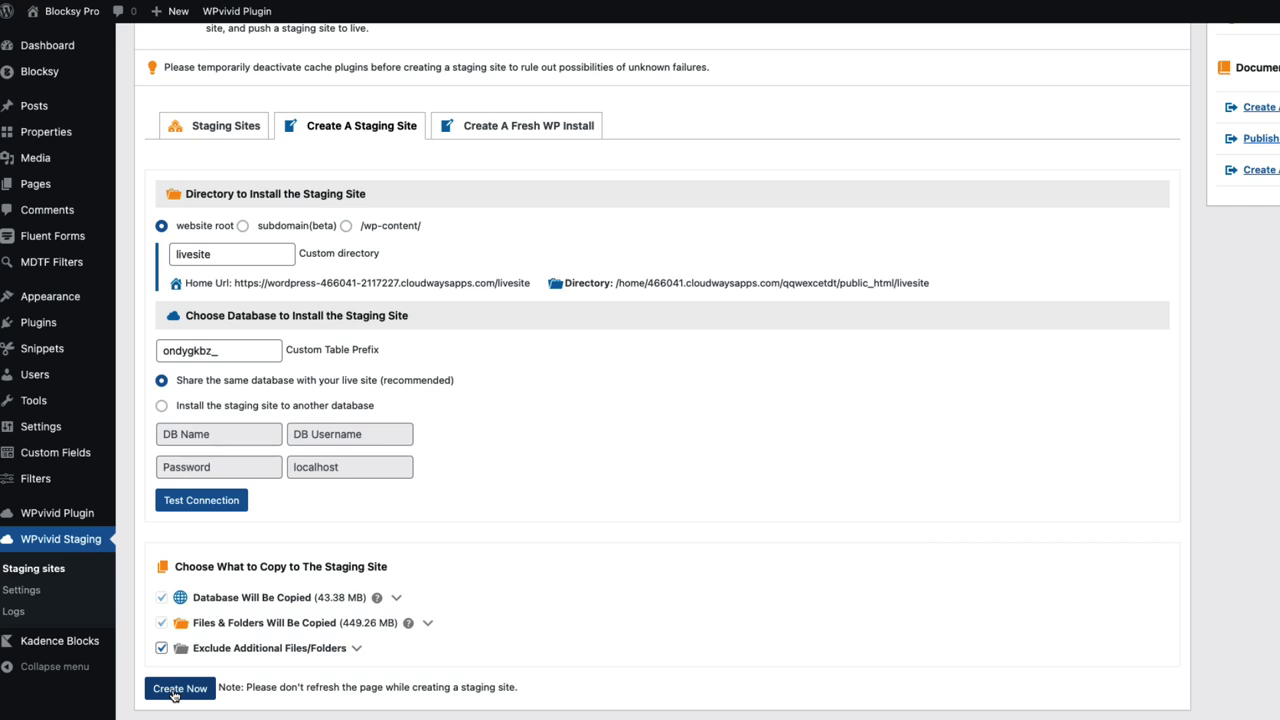
{"action": "left_click", "coordinate": [178, 688]}
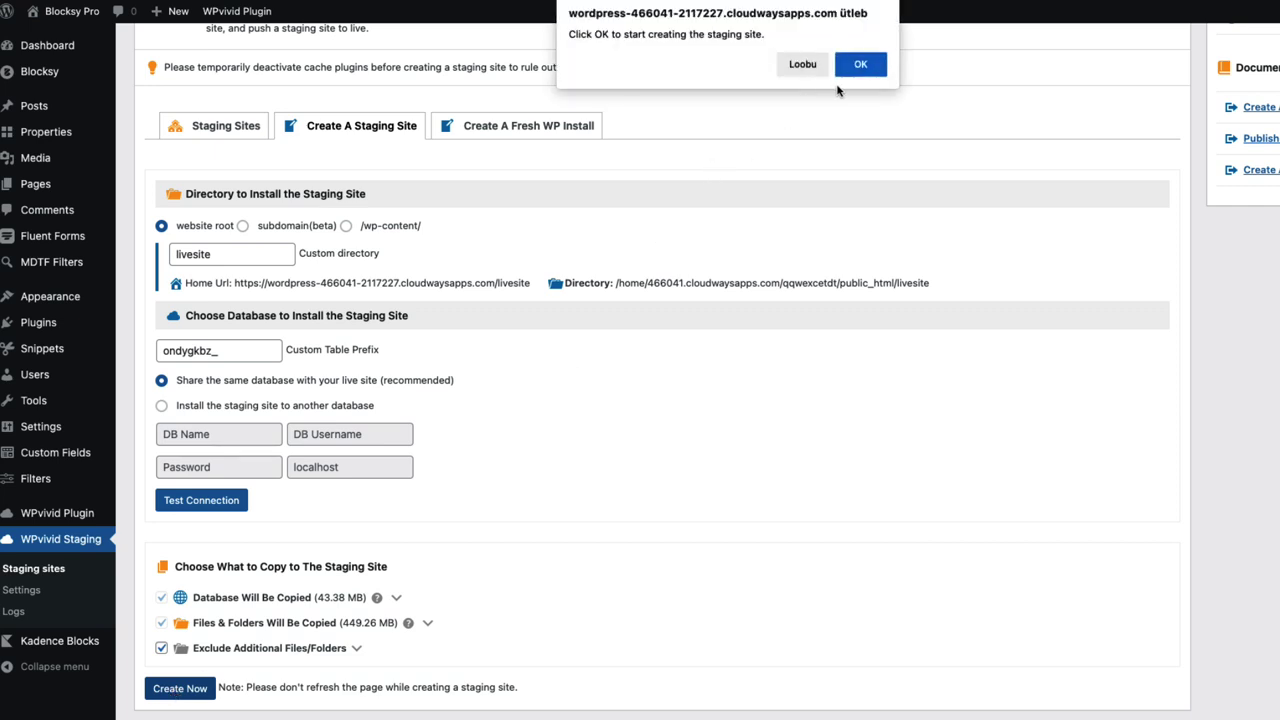
{"action": "left_click", "coordinate": [858, 66]}
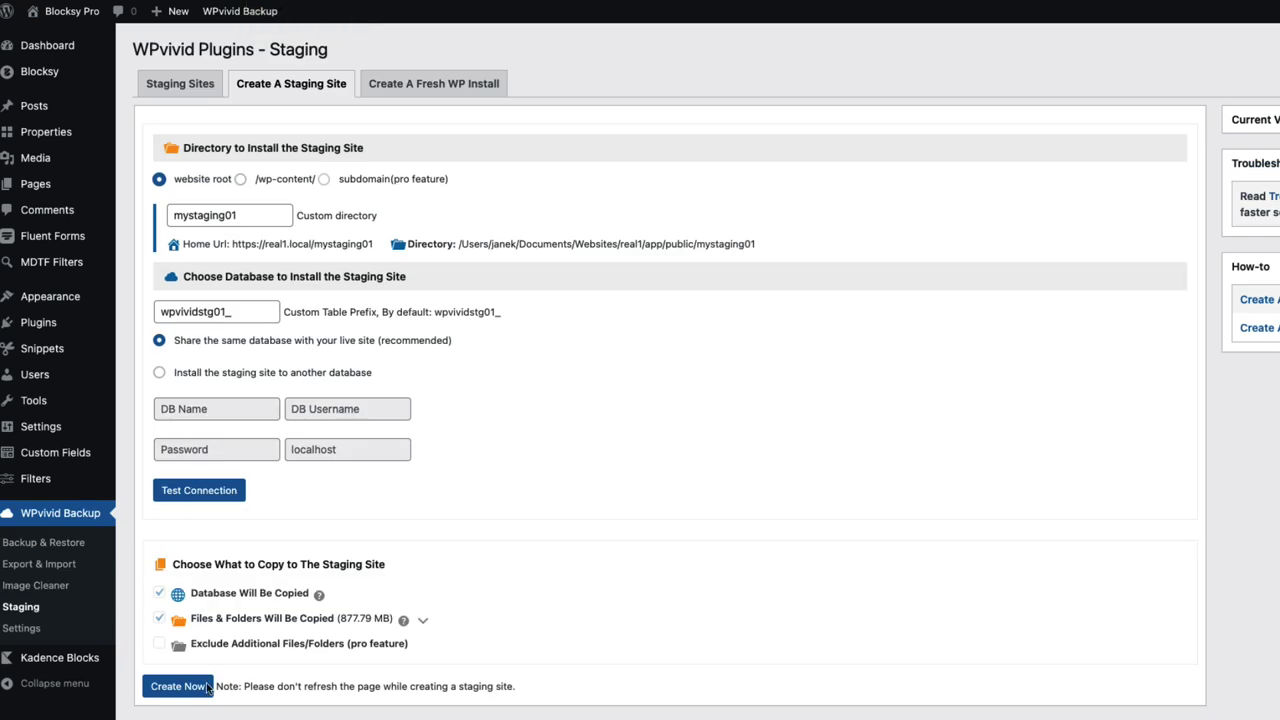
Step: Start creating the mystaging01 staging site in the free plugin, sharing the live site's database
{"action": "left_click", "coordinate": [207, 686]}
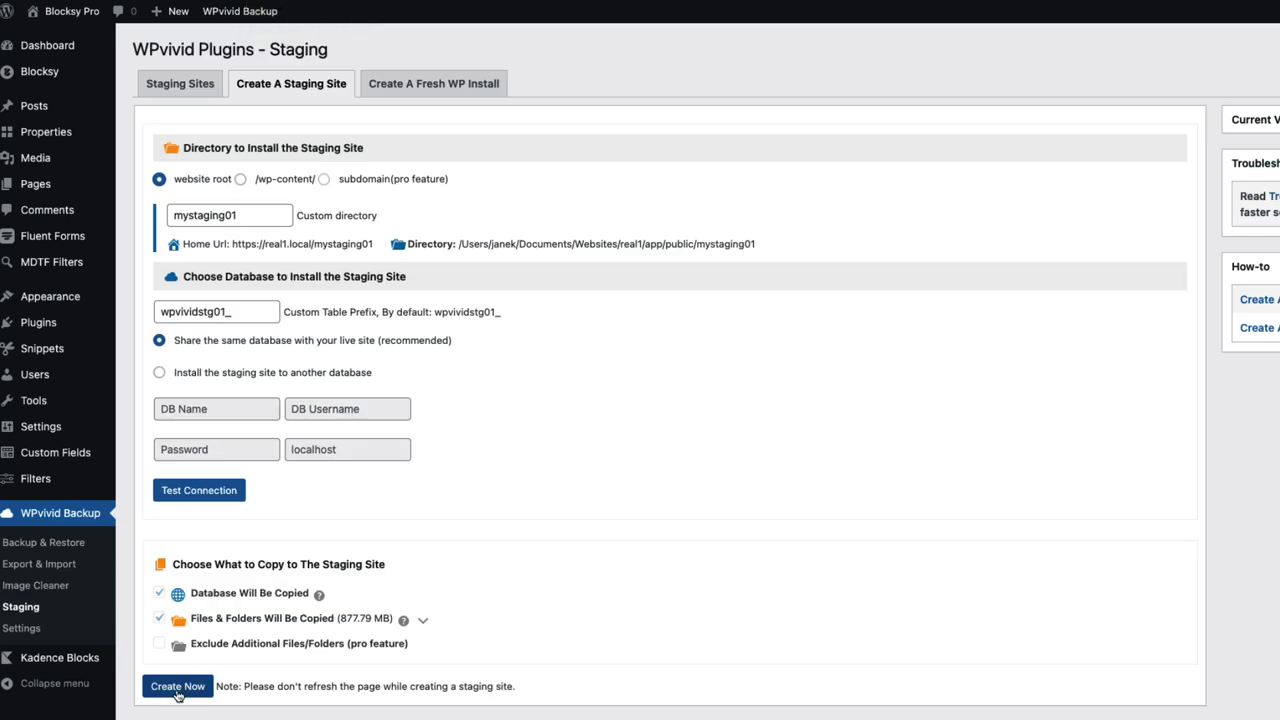
{"action": "left_click", "coordinate": [862, 66]}
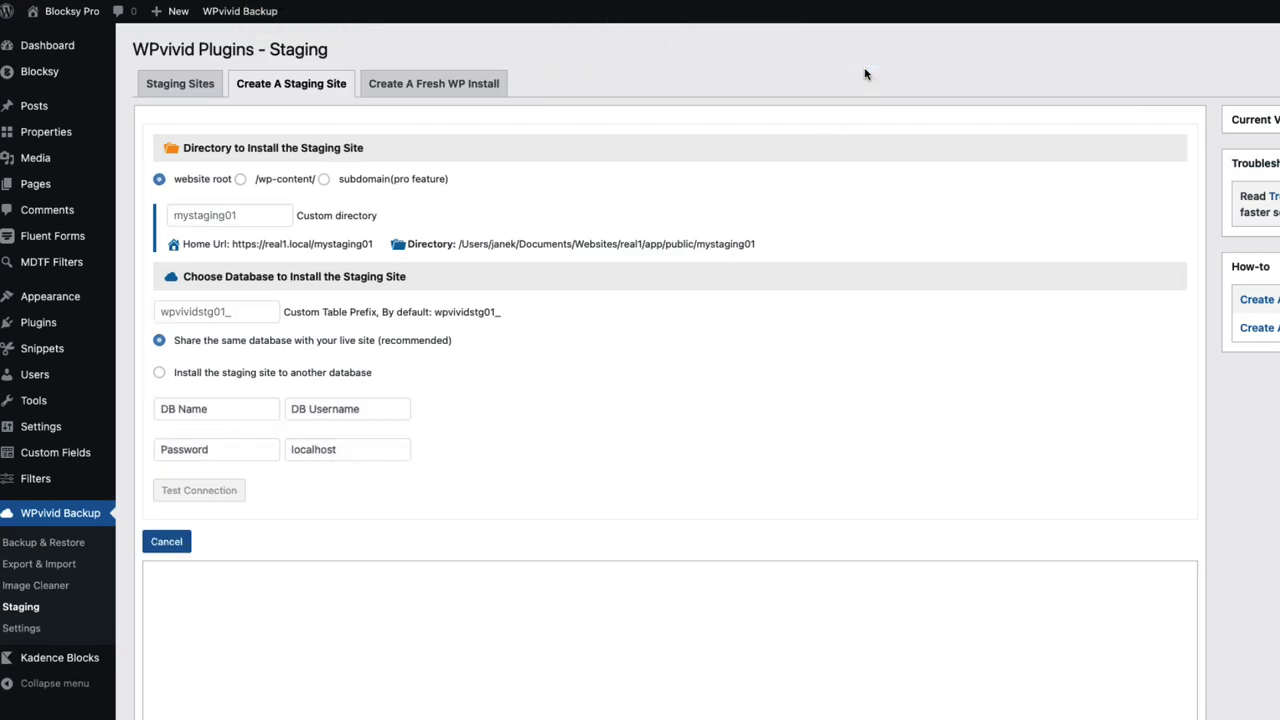
{"action": "scroll", "coordinate": [555, 400], "scroll_direction": "down", "scroll_amount": 3}
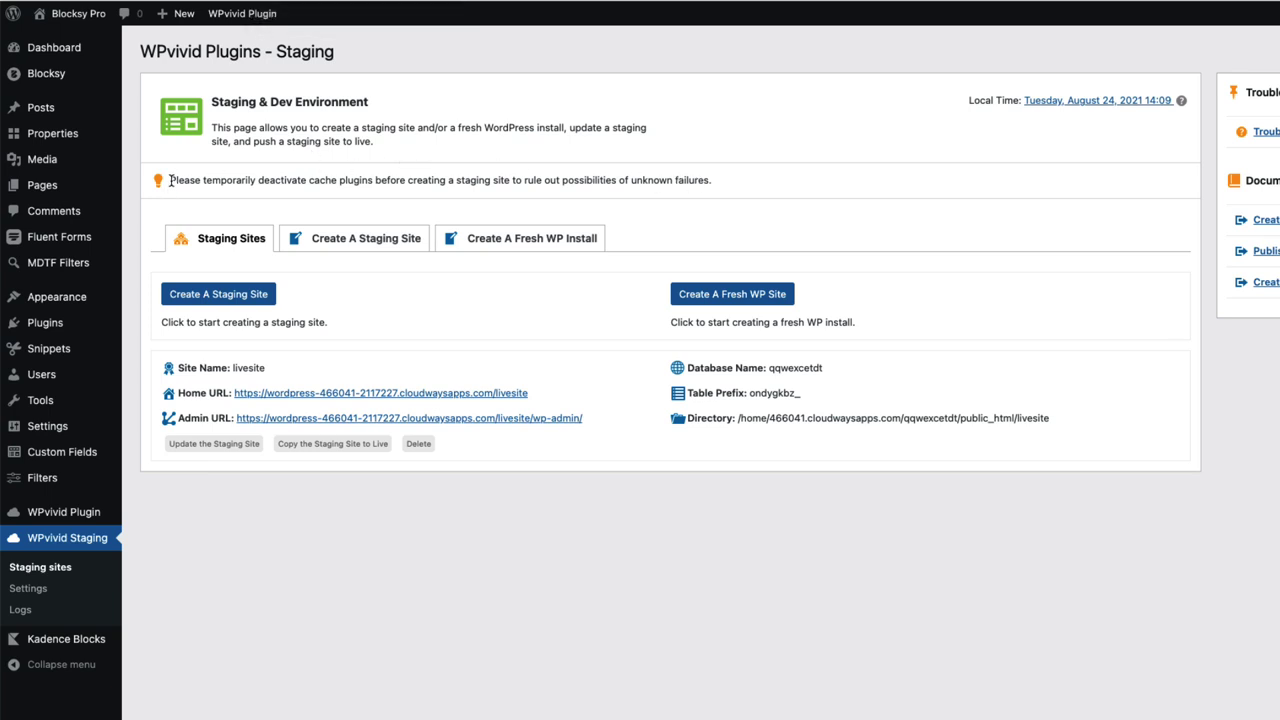
Step: Read the notice on the Pro staging page about cache plugins and staging site creation
{"action": "left_click_drag", "start_coordinate": [170, 180], "coordinate": [735, 192]}
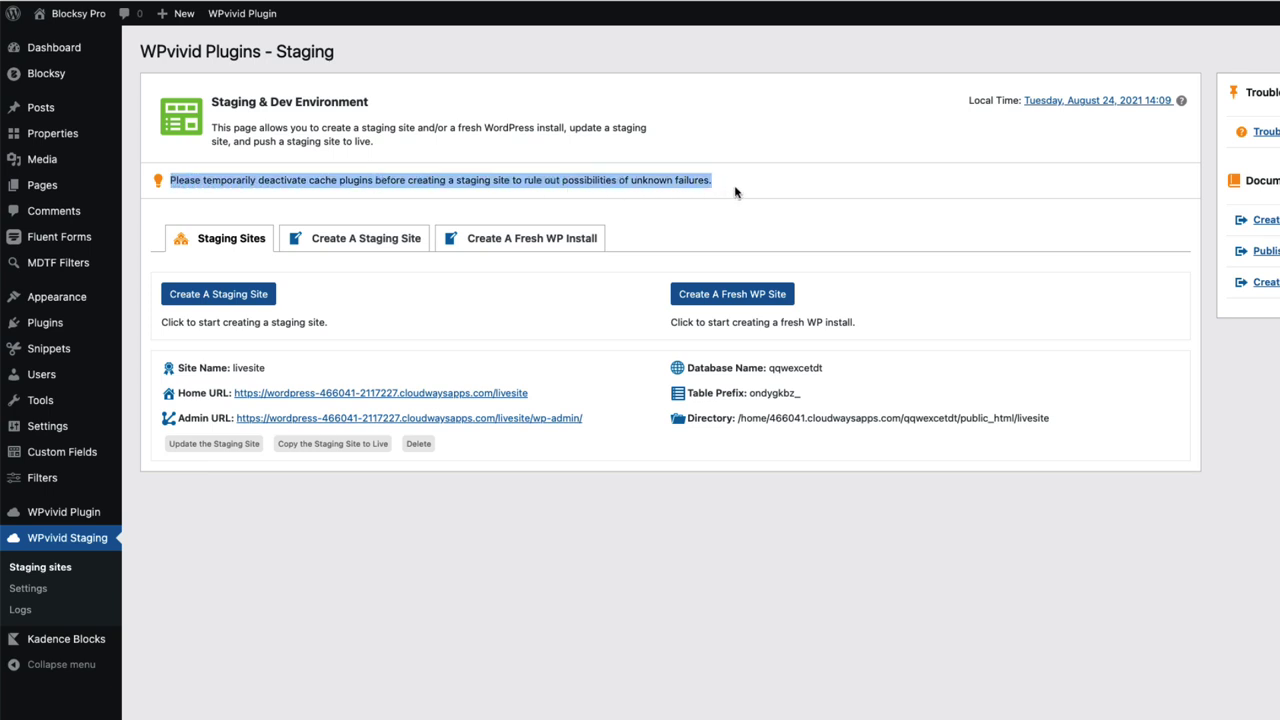
{"action": "left_click", "coordinate": [767, 143]}
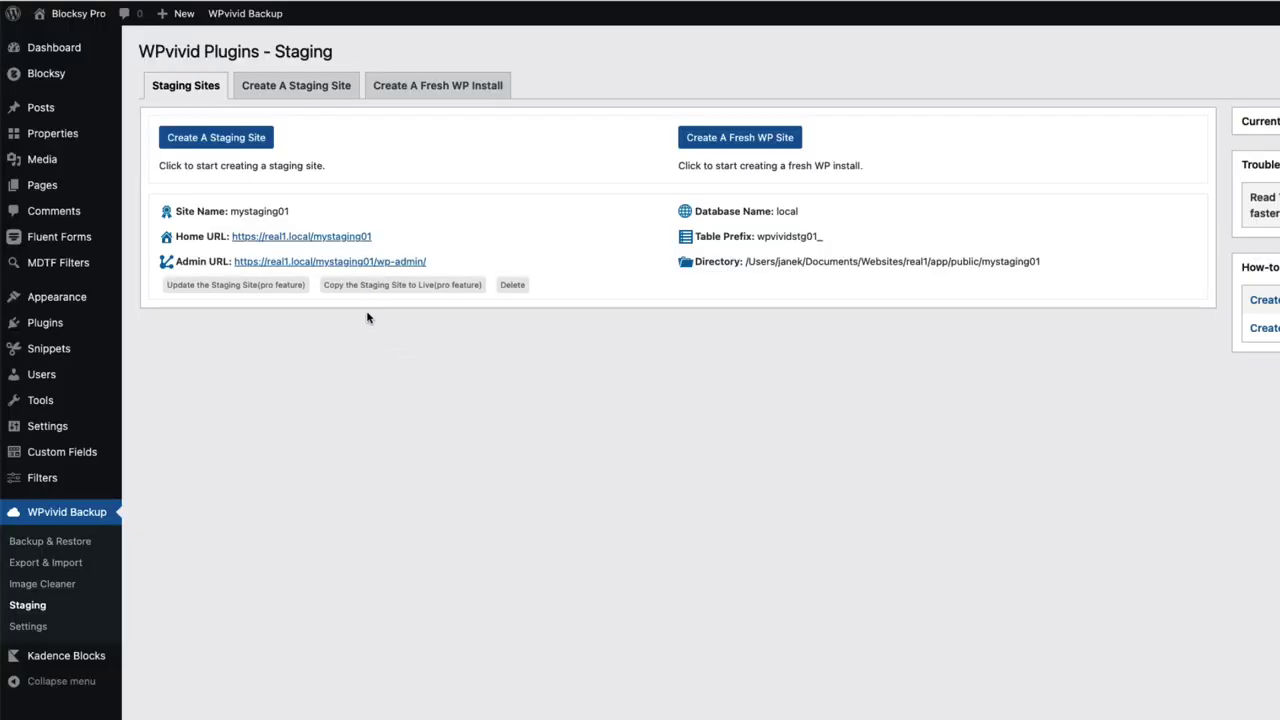
Step: Open the staging site's admin dashboard and deactivate the MDTF filter plugin there
{"action": "left_click", "coordinate": [324, 263]}
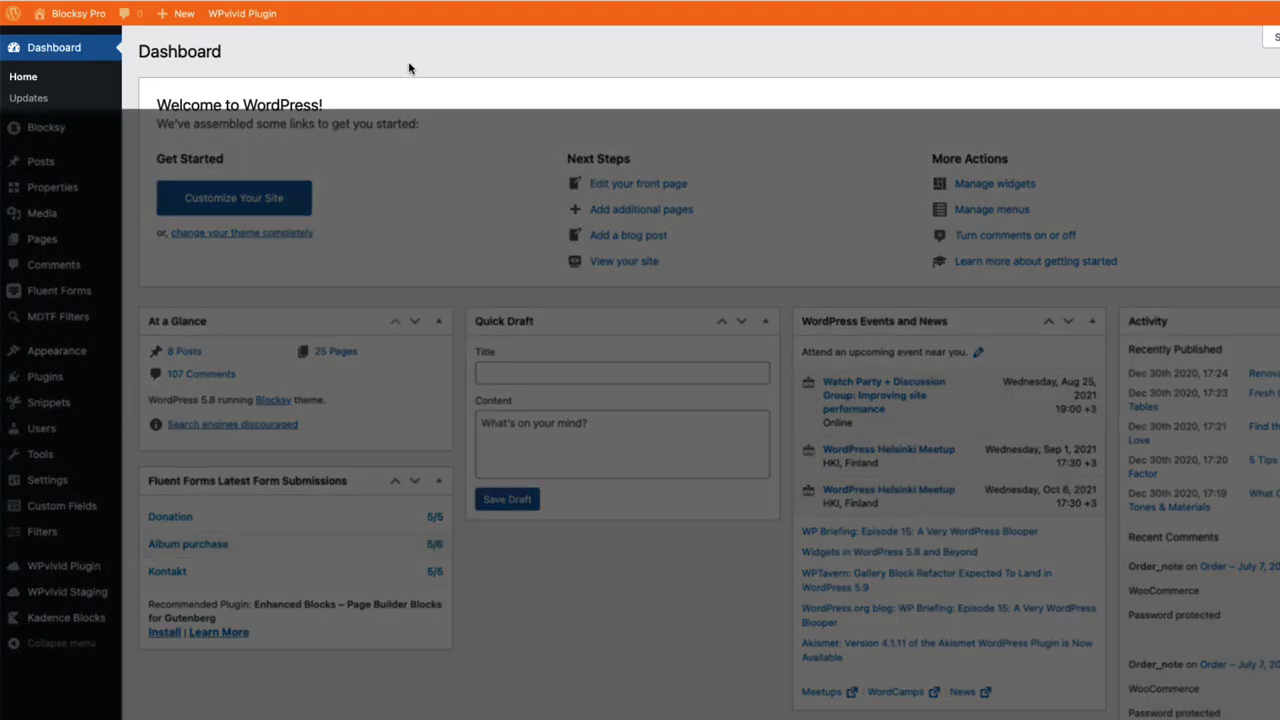
{"action": "mouse_move", "coordinate": [143, 33]}
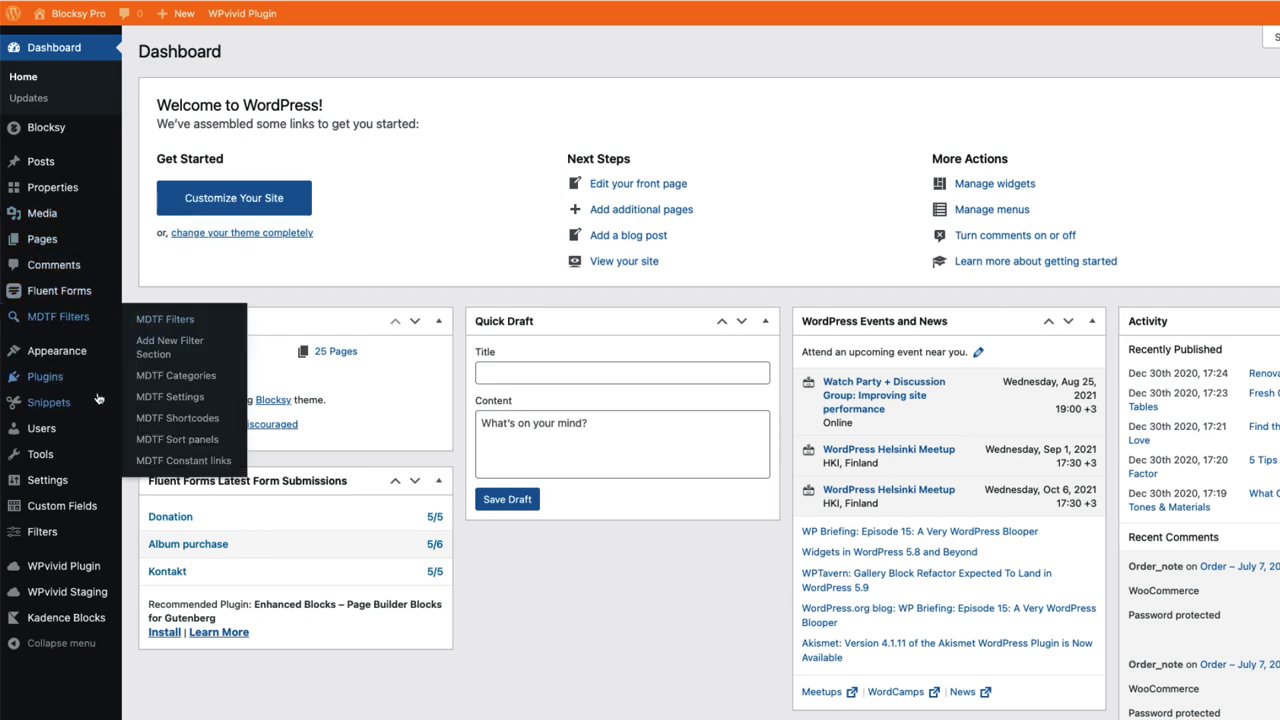
{"action": "left_click", "coordinate": [70, 377]}
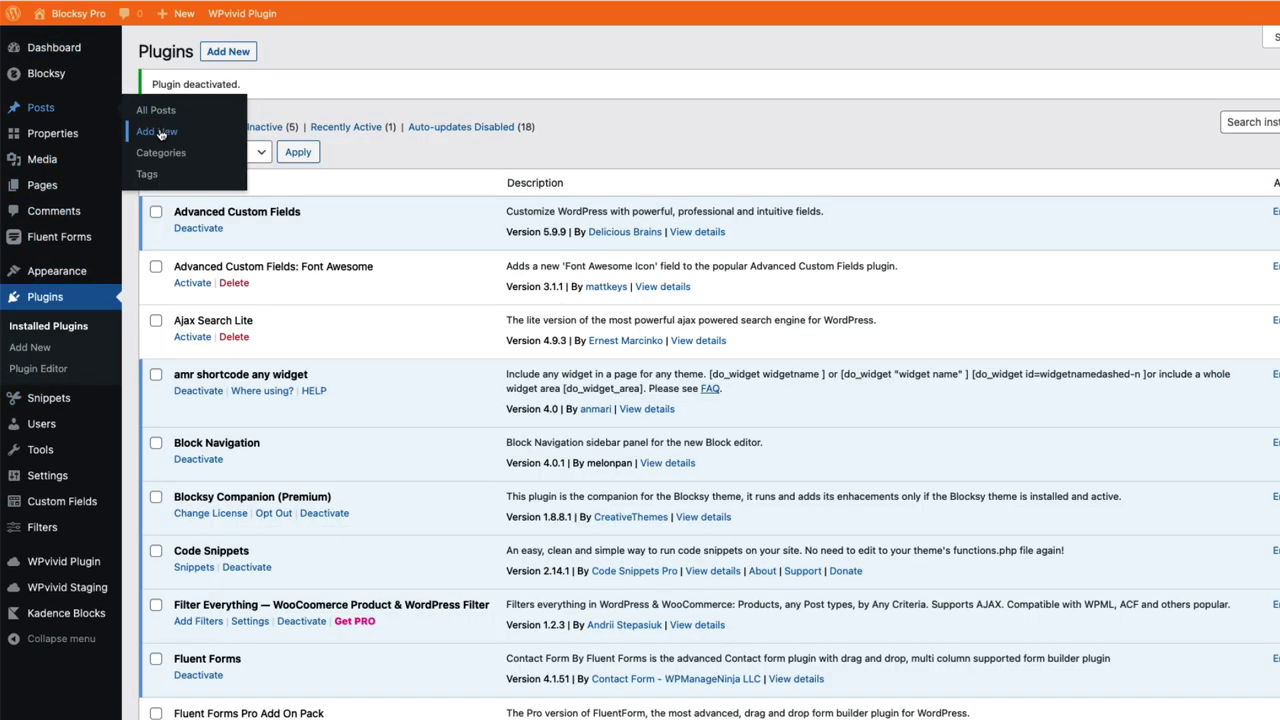
Step: Add a new post titled "Just for testing" with a Lorem ipsum paragraph and an aerial landscape photo as its featured image
{"action": "left_click", "coordinate": [157, 131]}
{"action": "type", "text": "Just for t"}
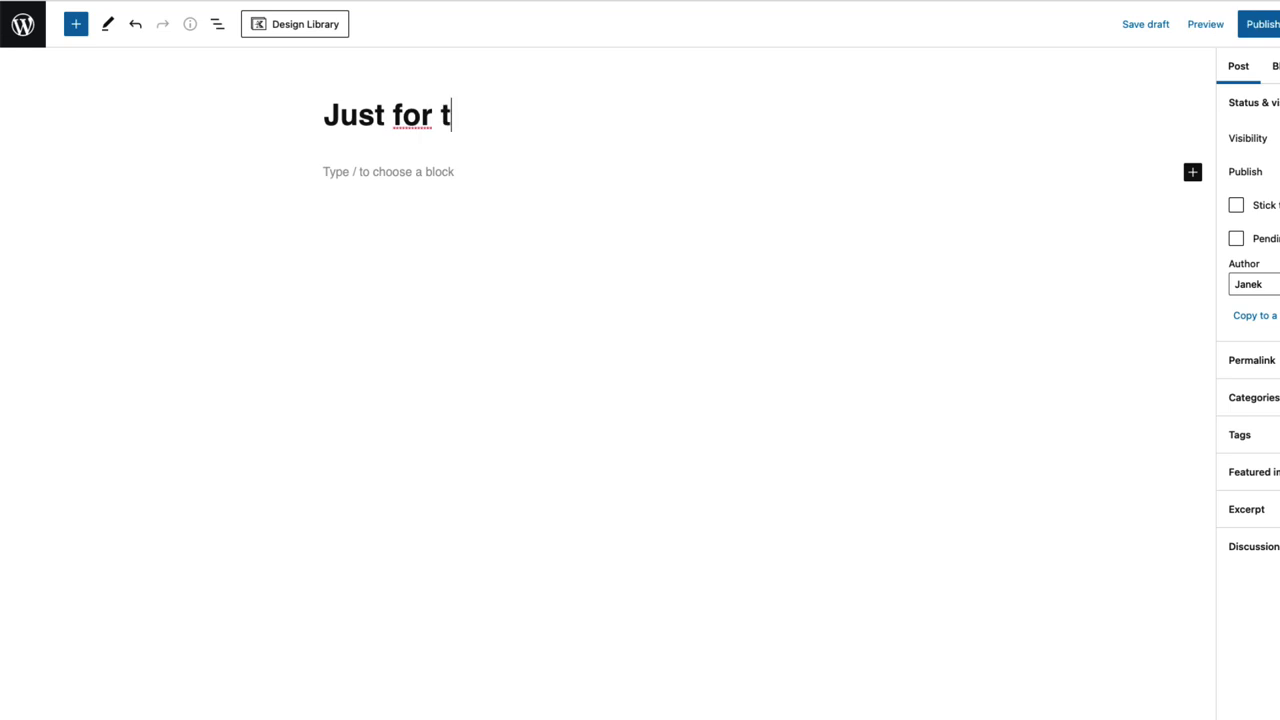
{"action": "type", "text": "esting"}
{"action": "left_click", "coordinate": [380, 171]}
{"action": "type", "text": "Lorem ipsum dolor sit amet consectetur adipiscing elit vulputate cum, mattis auctor magnis per sed facilisis proin accumsan, vitae imperdiet sagittis varius fames est fermentum risus. In eget himenaeos augue mus tincidunt at varius fermentum, morbi ut lacus orci nullam convallis dignissim, suspendisse tristique aliquet laoreet lacinia blandit luctus. Curae aliquam nisi eleifend augue quis bibendum vivamus conubia, ac velit sem scelerisque tincidunt pulvinar dapibus auctor turpis, cursus senectus cras neque congue semper molestie."}
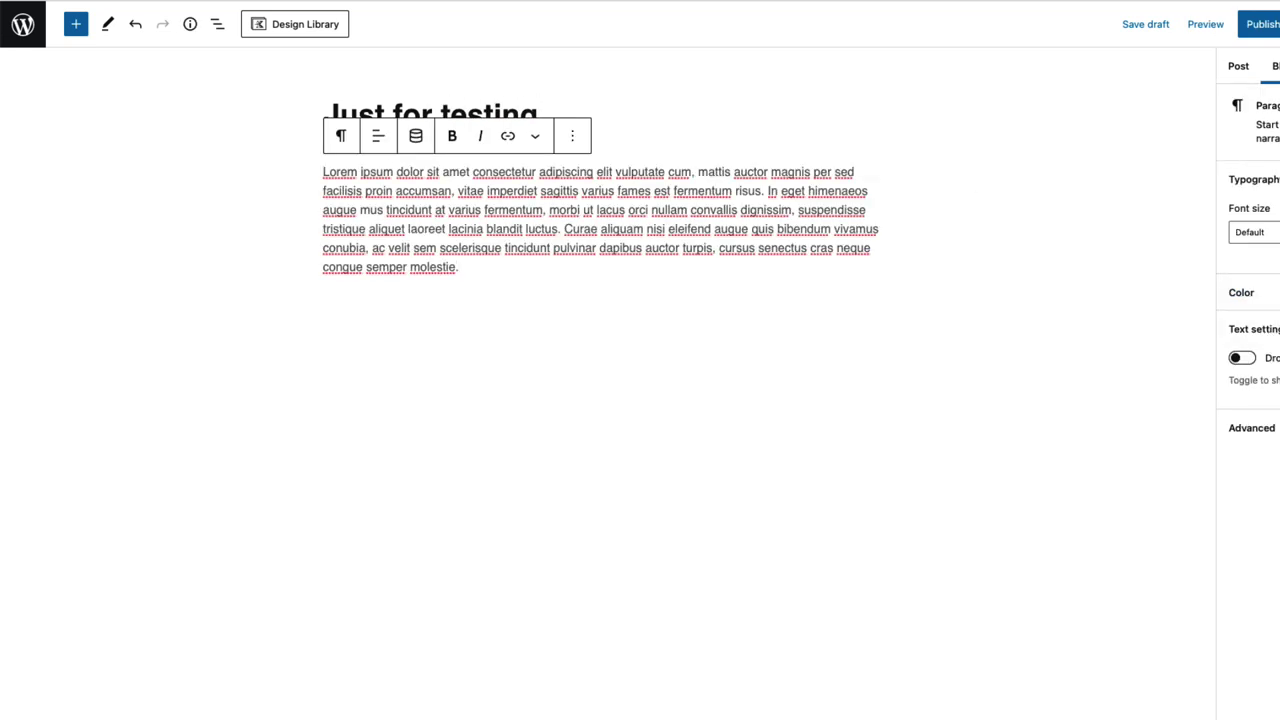
{"action": "left_click", "coordinate": [1238, 66]}
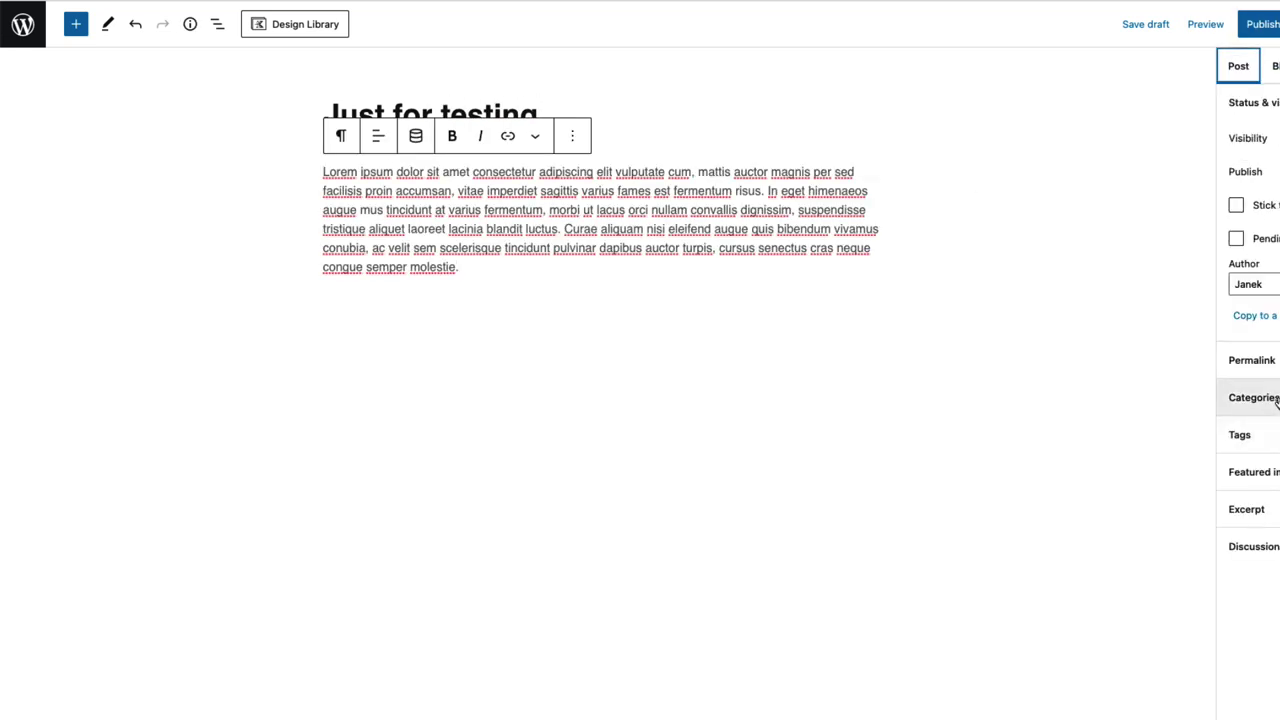
{"action": "left_click", "coordinate": [1250, 472]}
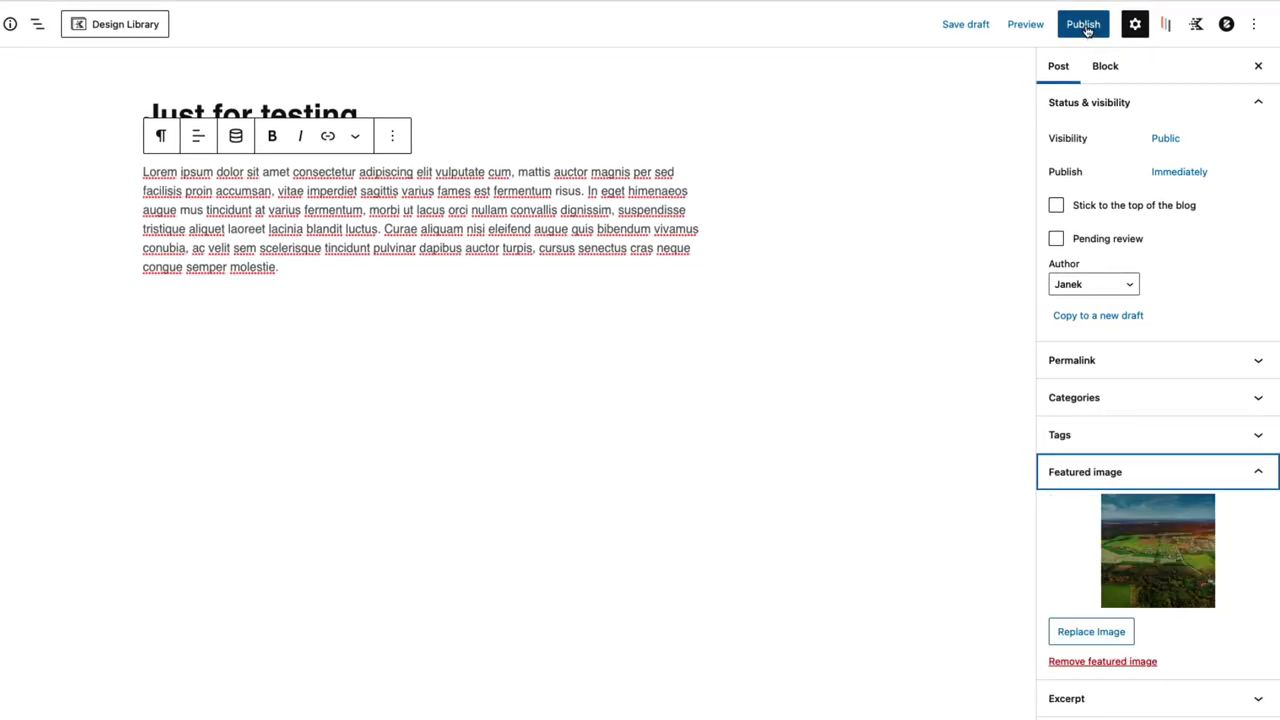
Step: Publish the "Just for testing" post and turn off the editor's fullscreen mode
{"action": "left_click", "coordinate": [1077, 26]}
{"action": "left_click", "coordinate": [1127, 25]}
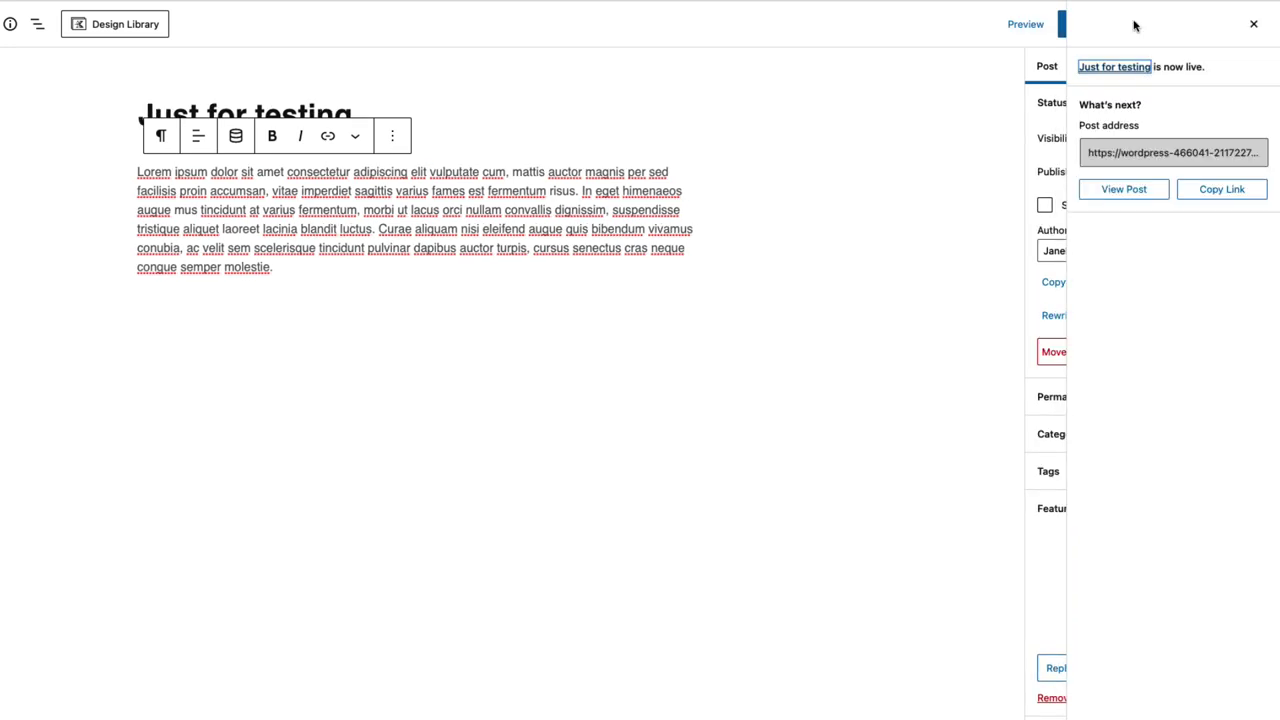
{"action": "left_click", "coordinate": [1248, 25]}
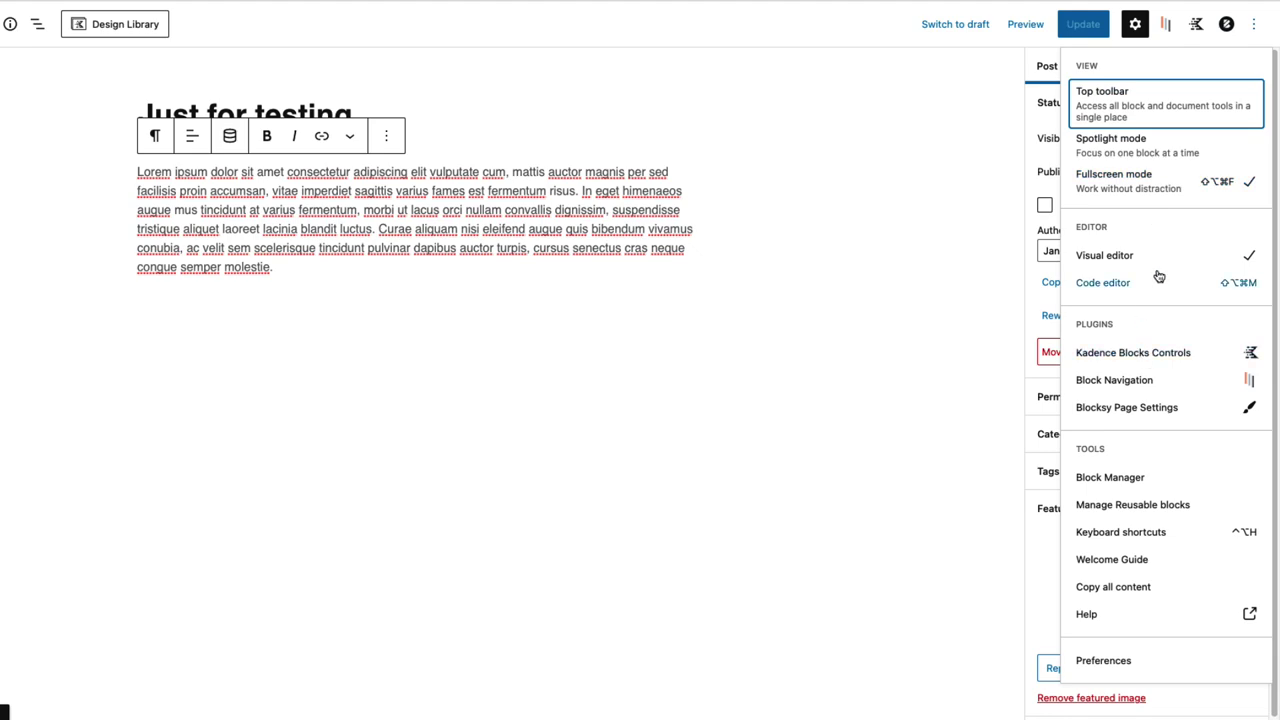
{"action": "left_click", "coordinate": [1158, 183]}
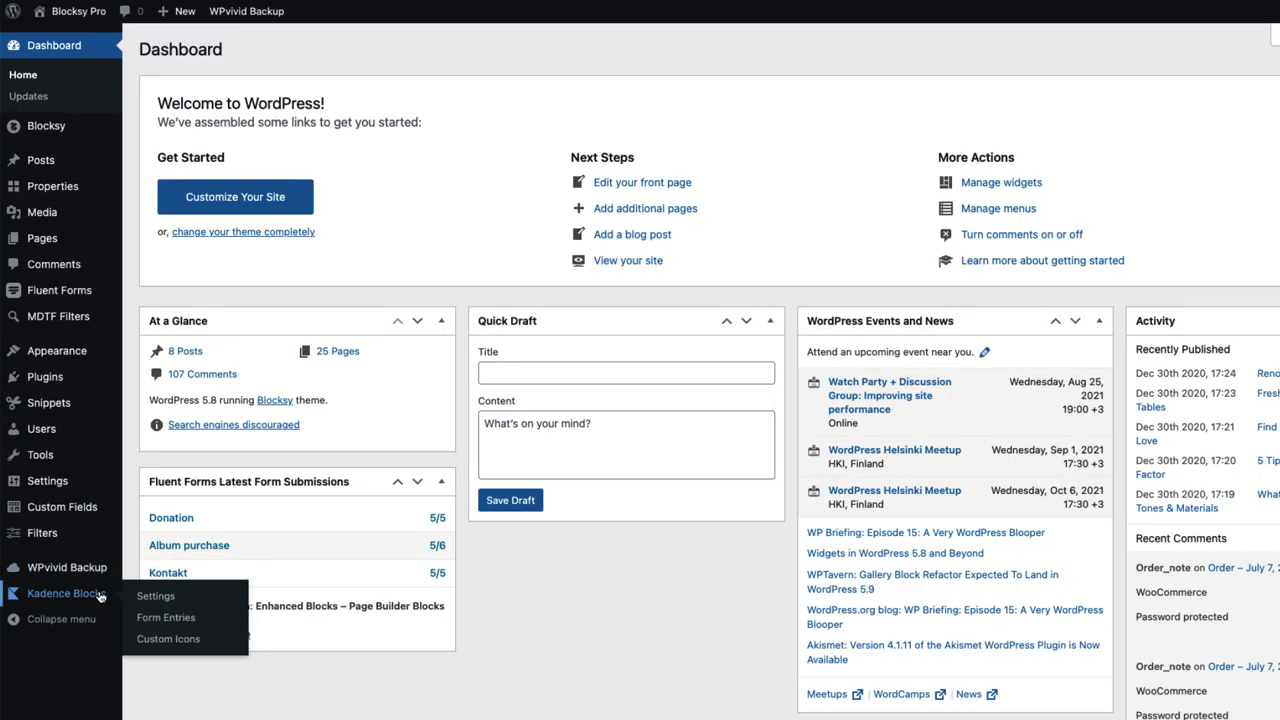
Step: Open the free plugin's staging page from the dashboard
{"action": "mouse_move", "coordinate": [95, 570]}
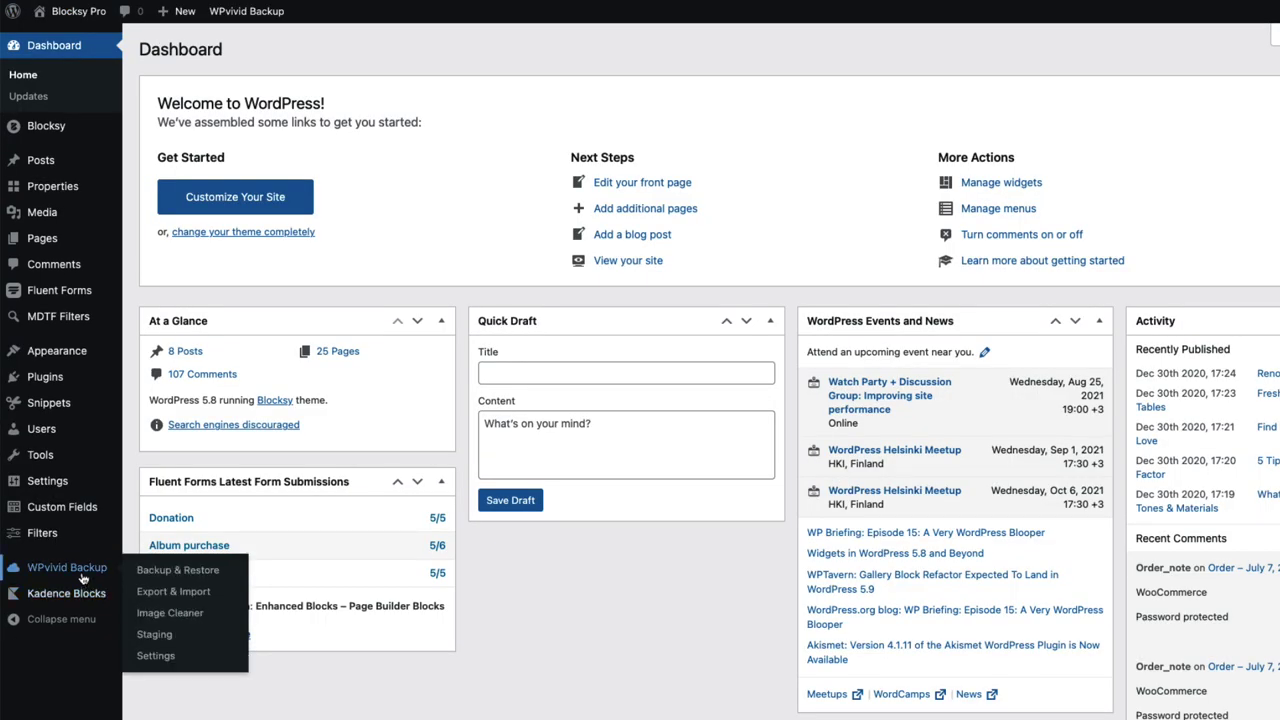
{"action": "left_click", "coordinate": [155, 634]}
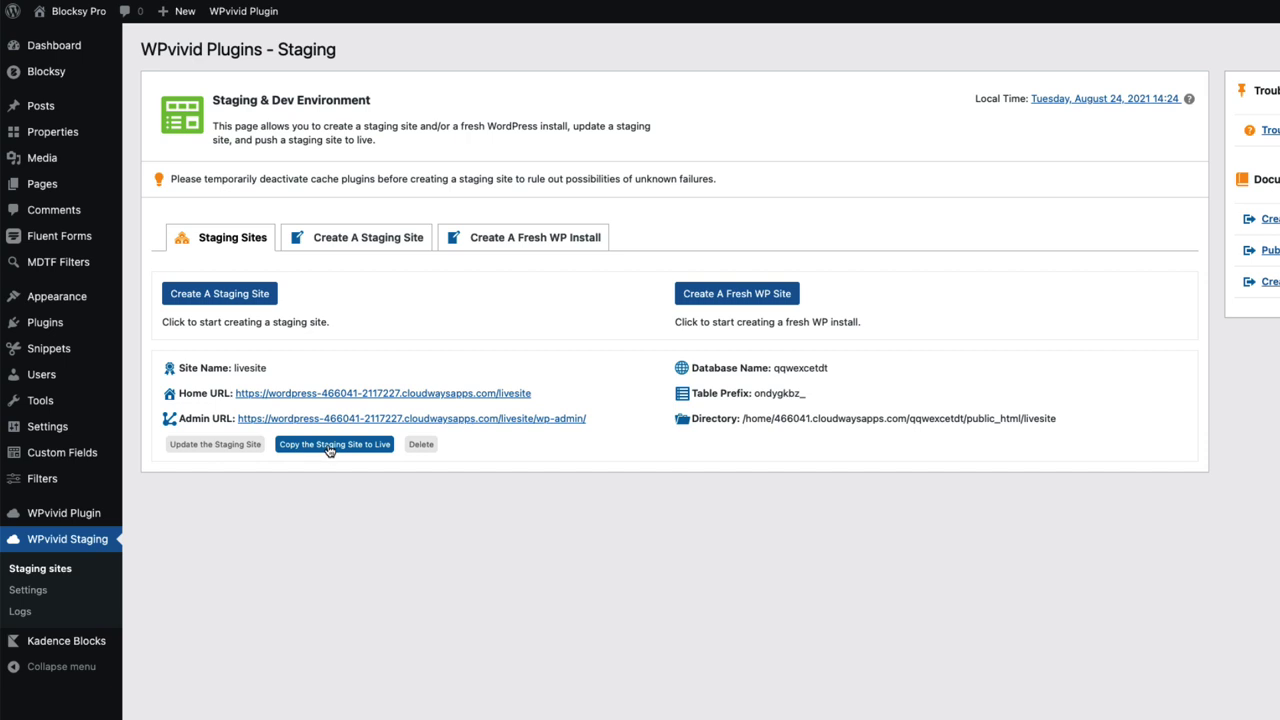
Step: Set up copying livesite to live with Custom Content, excluding WordPress Core, Themes and Wp-content, and disable Exclude Additional Files/Folders
{"action": "left_click", "coordinate": [329, 446]}
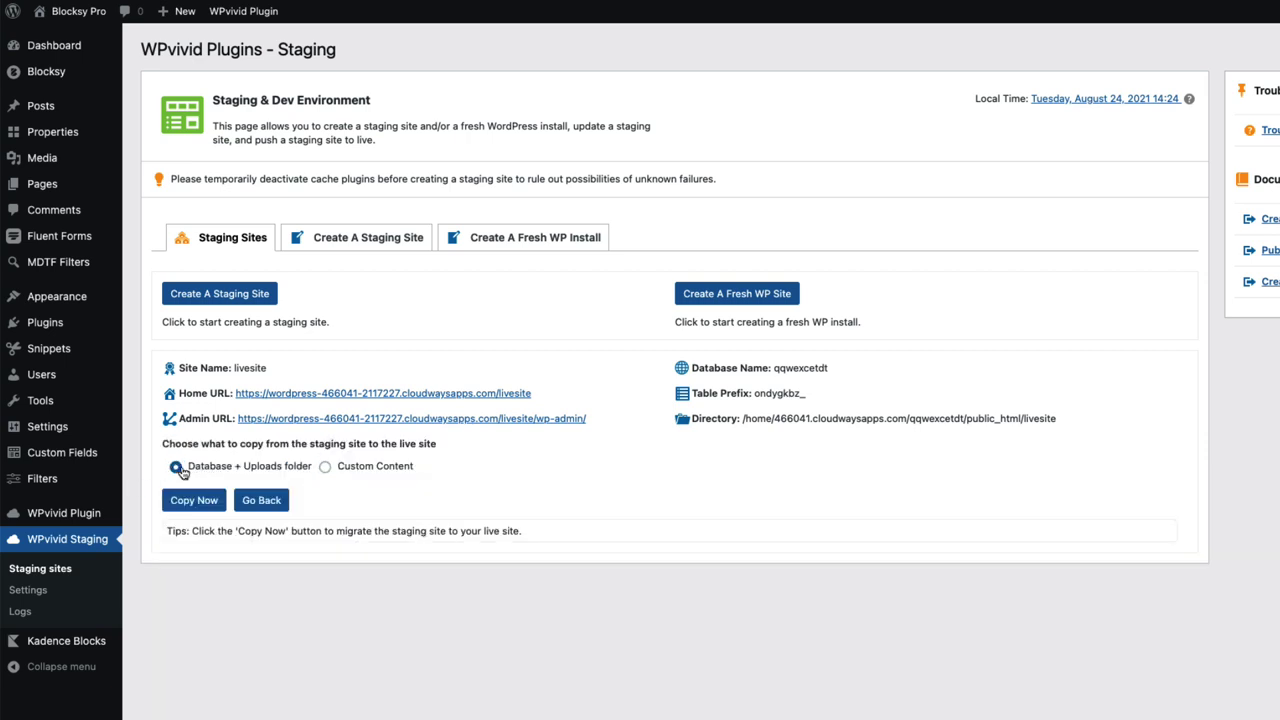
{"action": "left_click", "coordinate": [325, 467]}
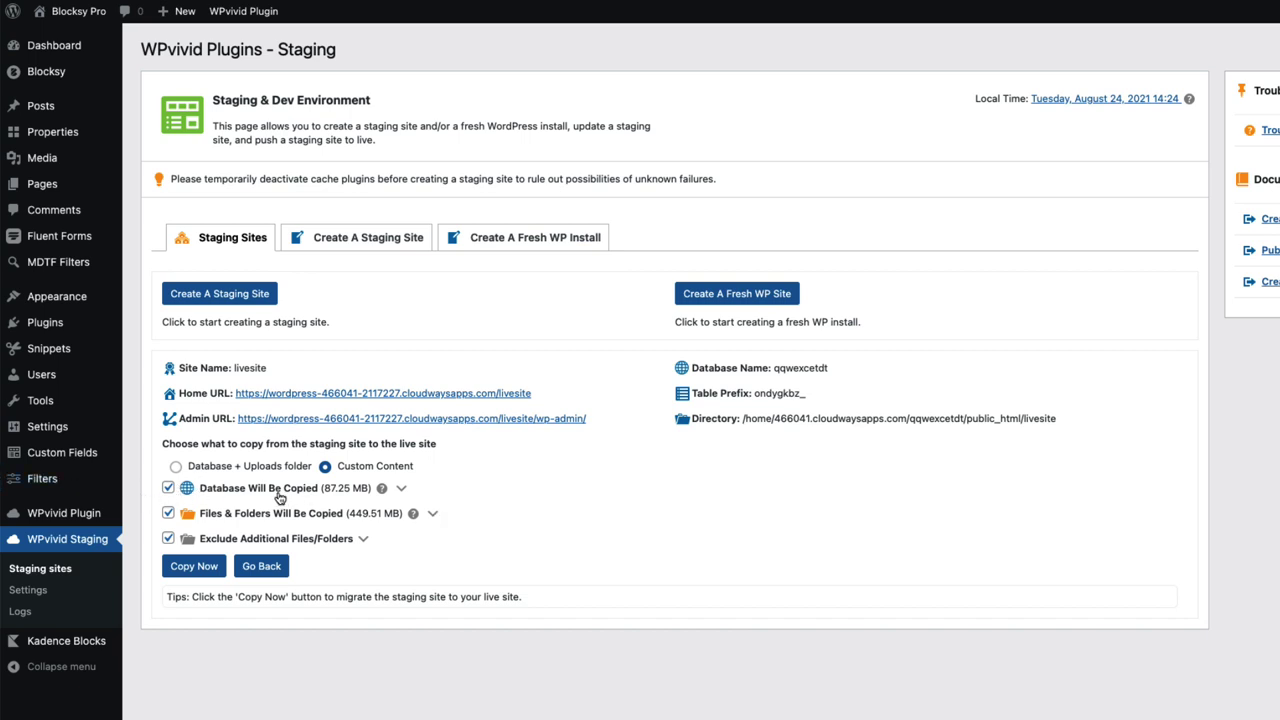
{"action": "left_click", "coordinate": [168, 538]}
{"action": "left_click", "coordinate": [434, 513]}
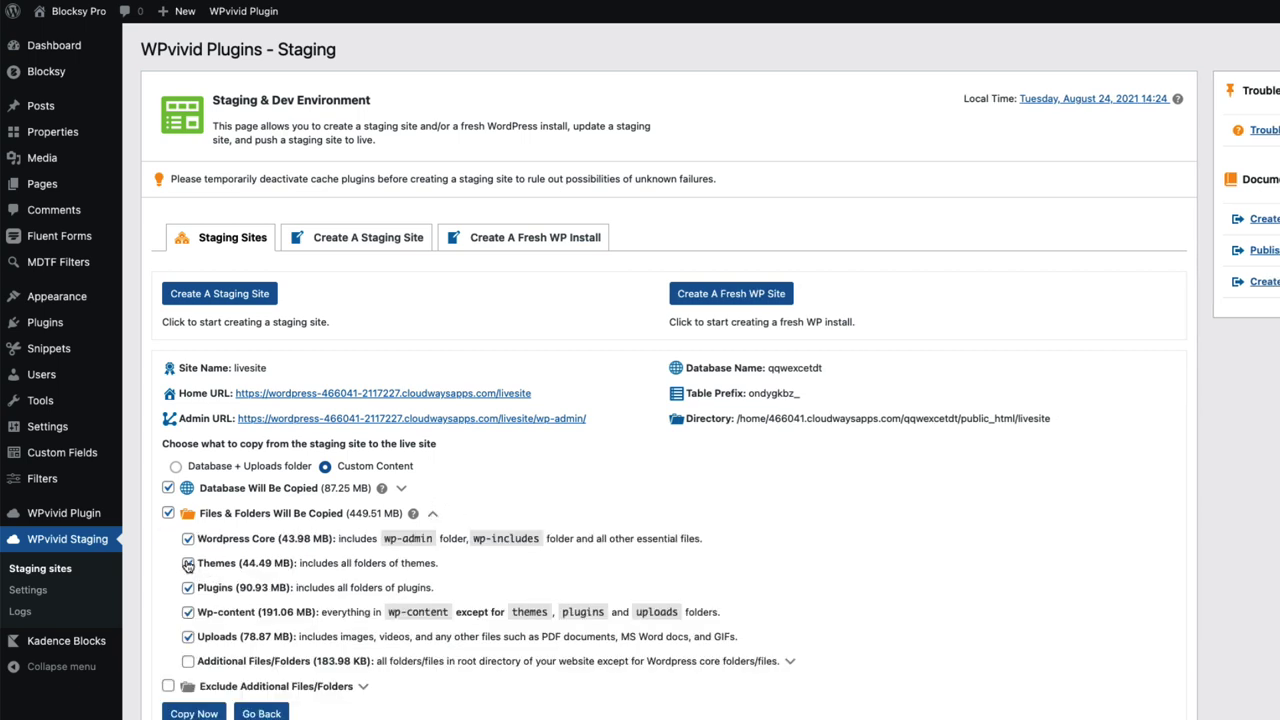
{"action": "left_click", "coordinate": [188, 563]}
{"action": "left_click", "coordinate": [188, 540]}
{"action": "left_click", "coordinate": [188, 612]}
{"action": "scroll", "coordinate": [320, 648], "scroll_direction": "down", "scroll_amount": 1}
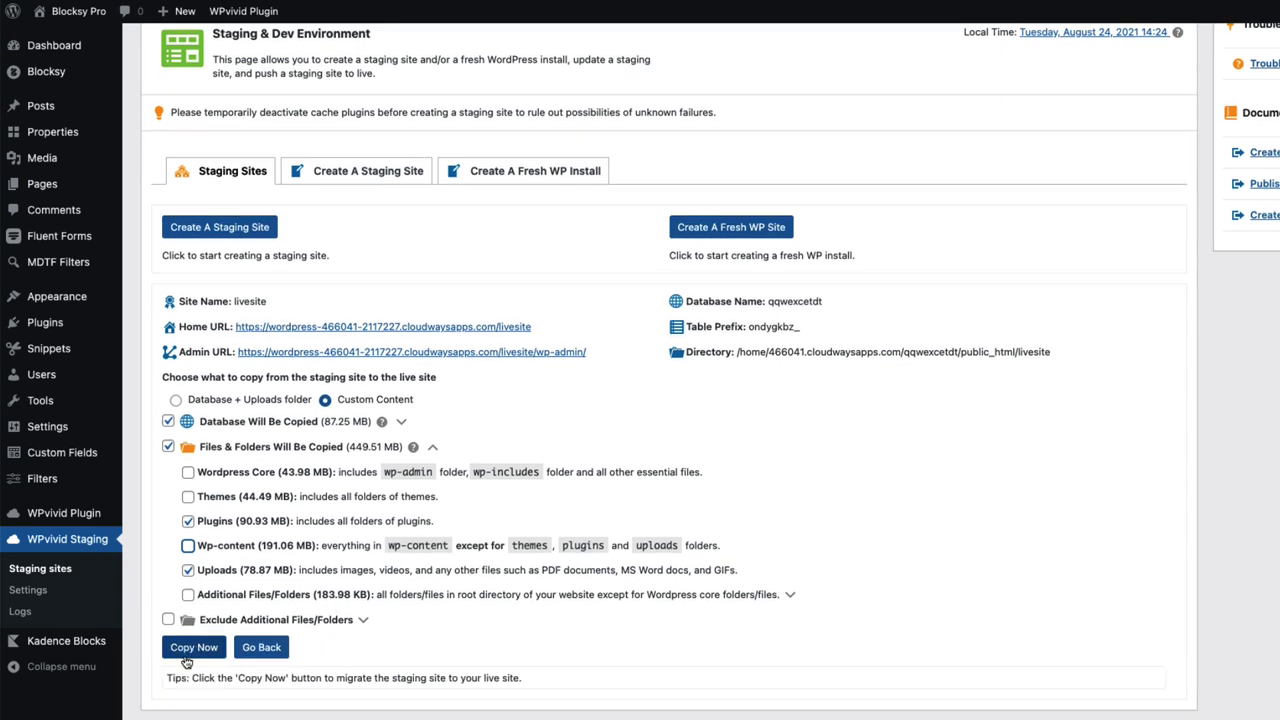
Step: Push the livesite staging site to the live site with the selected content, accepting the confirmation prompts
{"action": "left_click", "coordinate": [193, 651]}
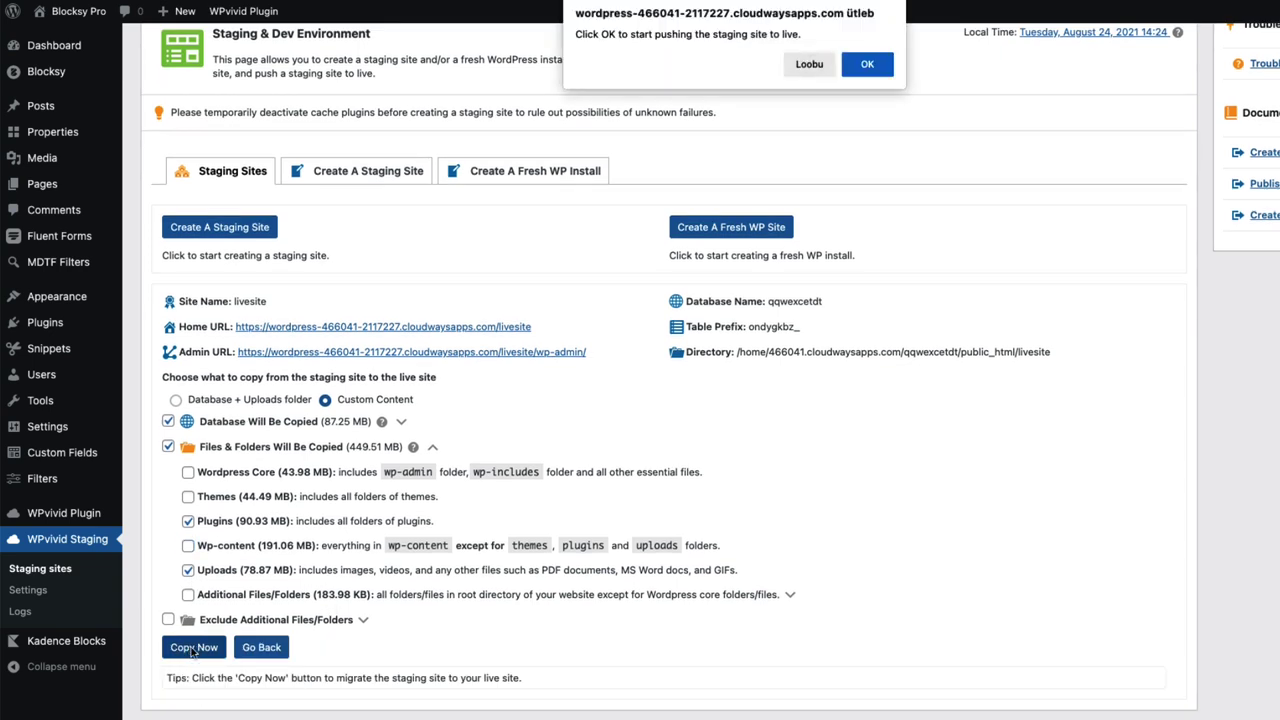
{"action": "left_click", "coordinate": [884, 70]}
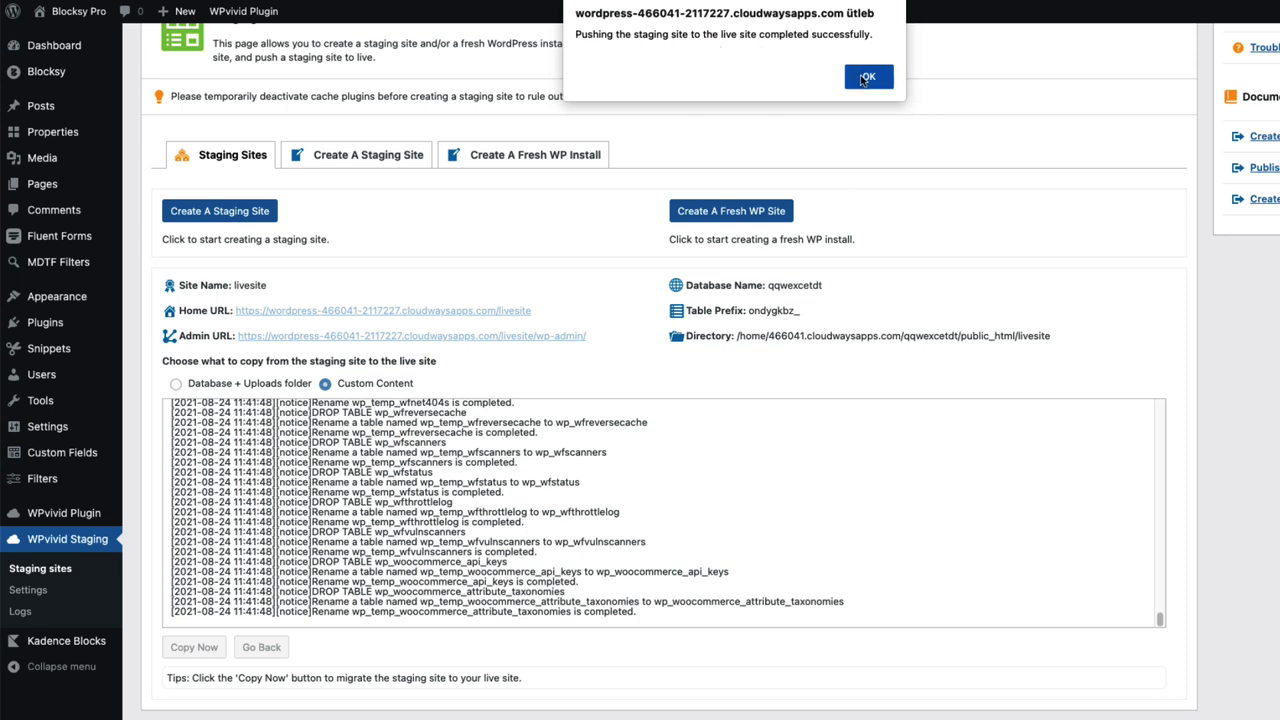
{"action": "left_click", "coordinate": [868, 78]}
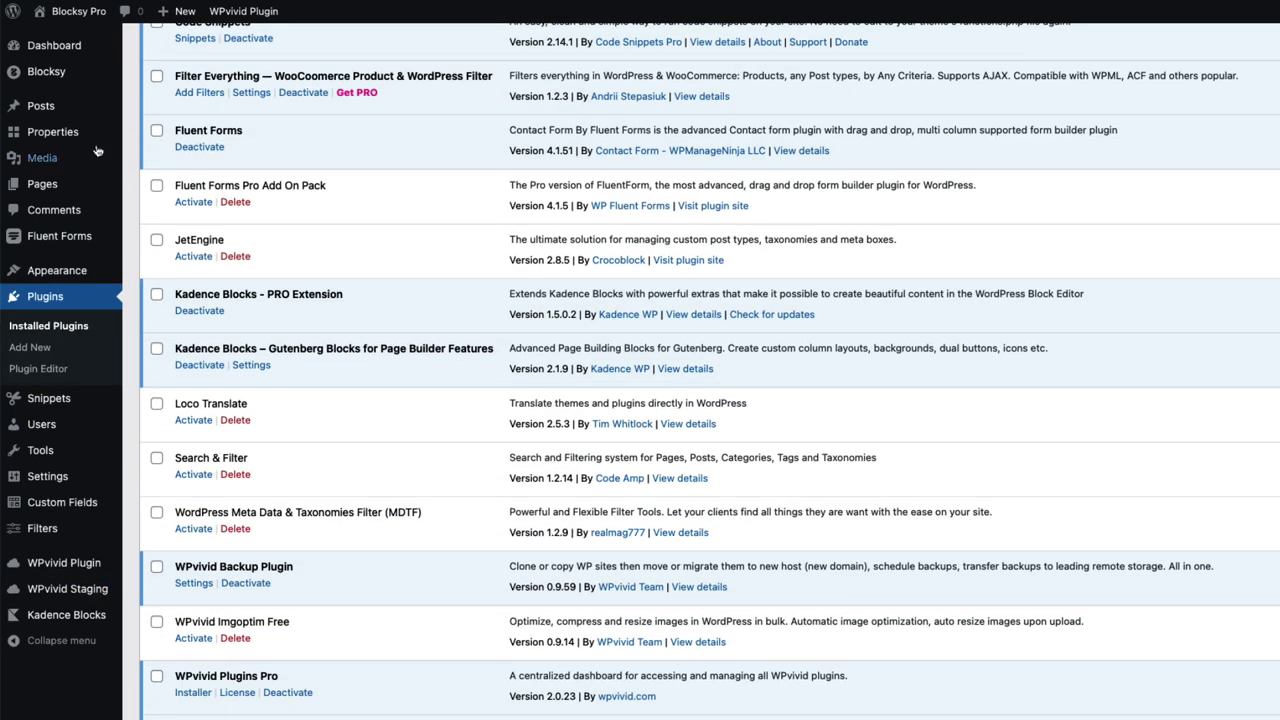
Step: Check the live site's posts list for the "Just for testing" post, view it on the front end and return to the list
{"action": "mouse_move", "coordinate": [45, 108]}
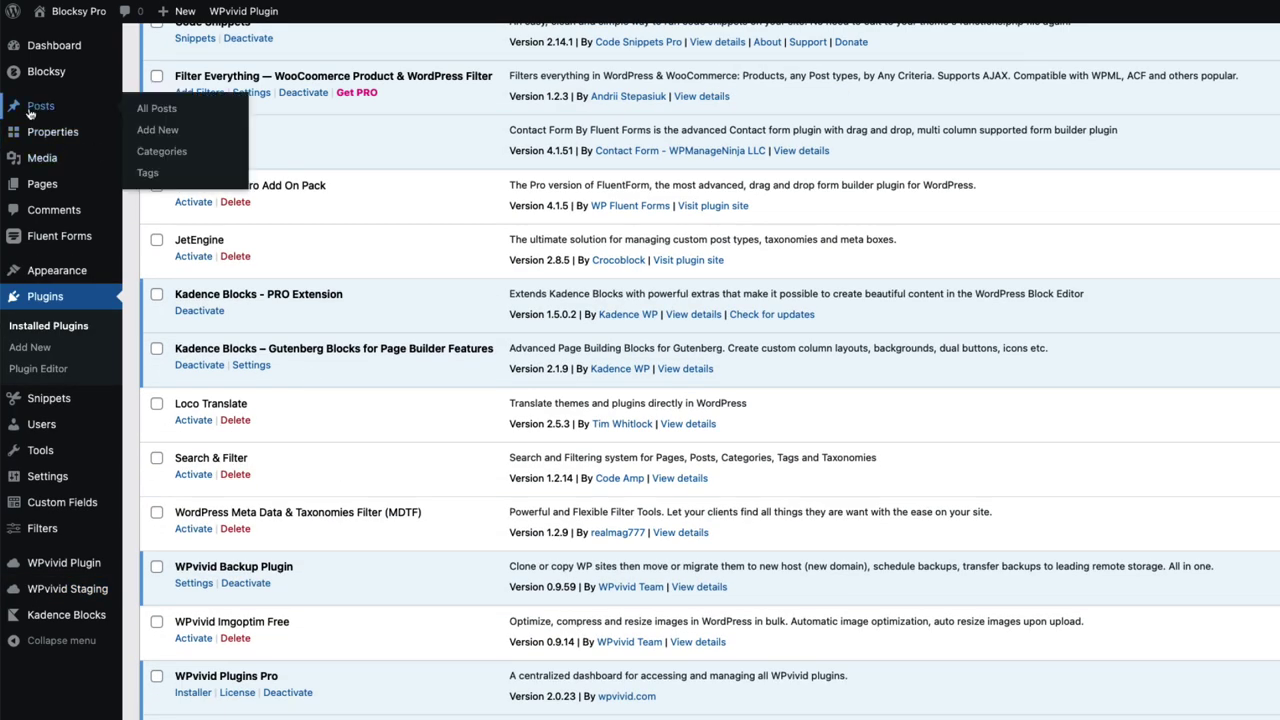
{"action": "left_click", "coordinate": [147, 116]}
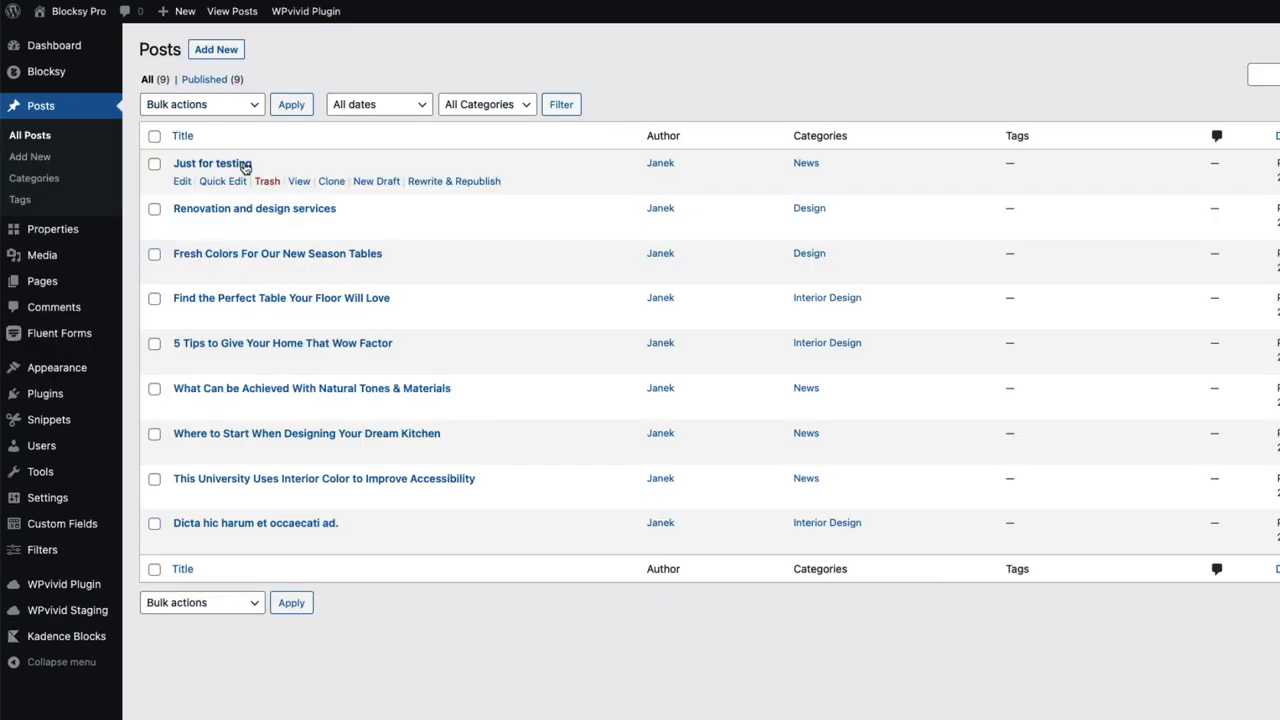
{"action": "left_click", "coordinate": [299, 183]}
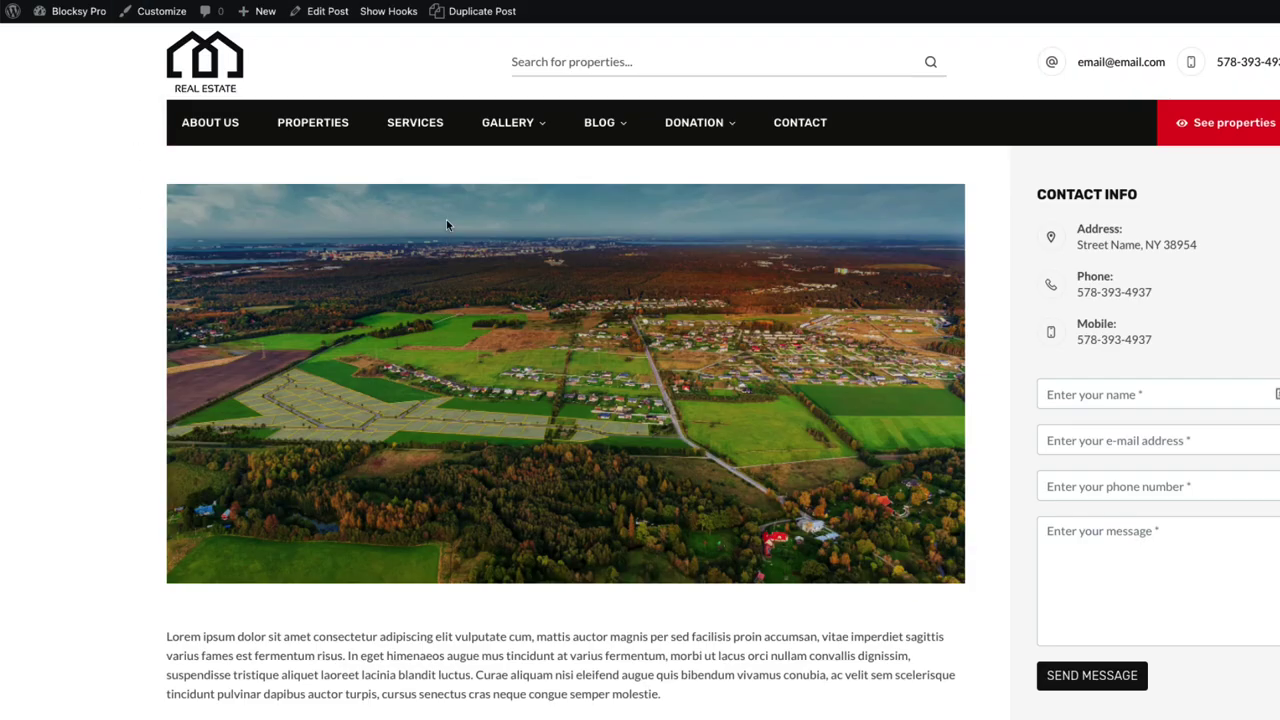
{"action": "key", "text": "alt+Left"}
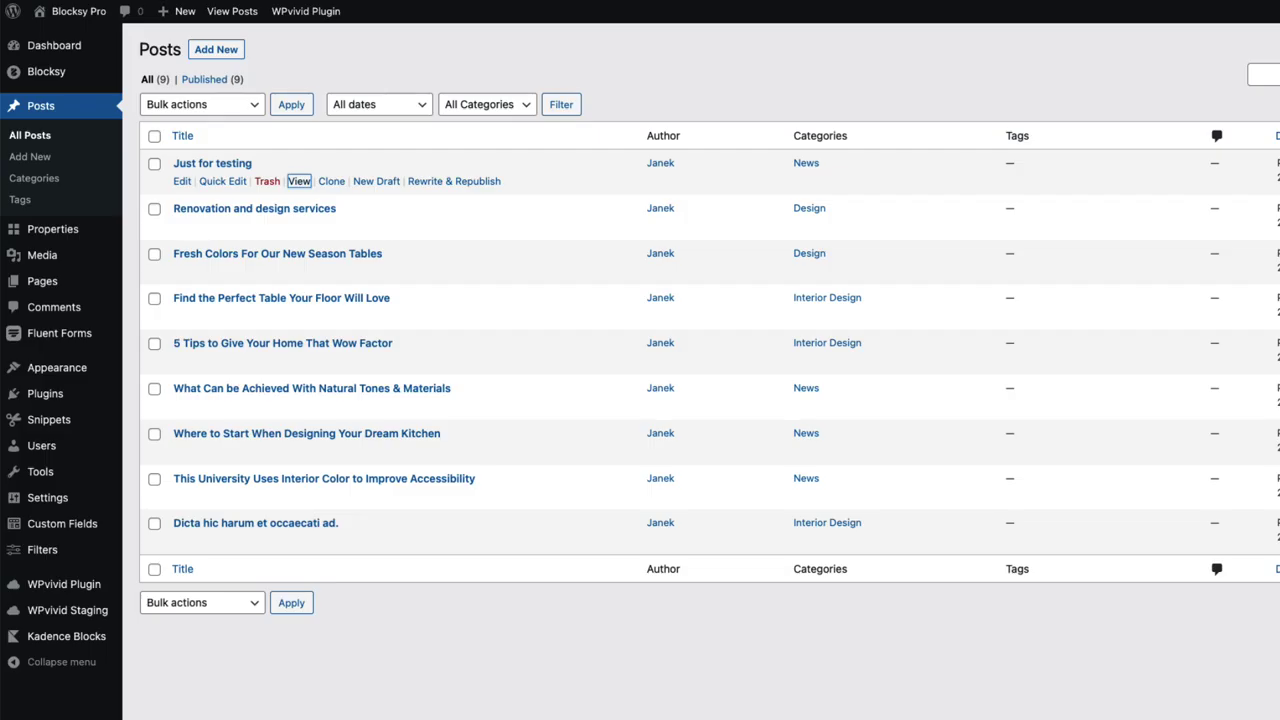
{"action": "left_click", "coordinate": [898, 253]}
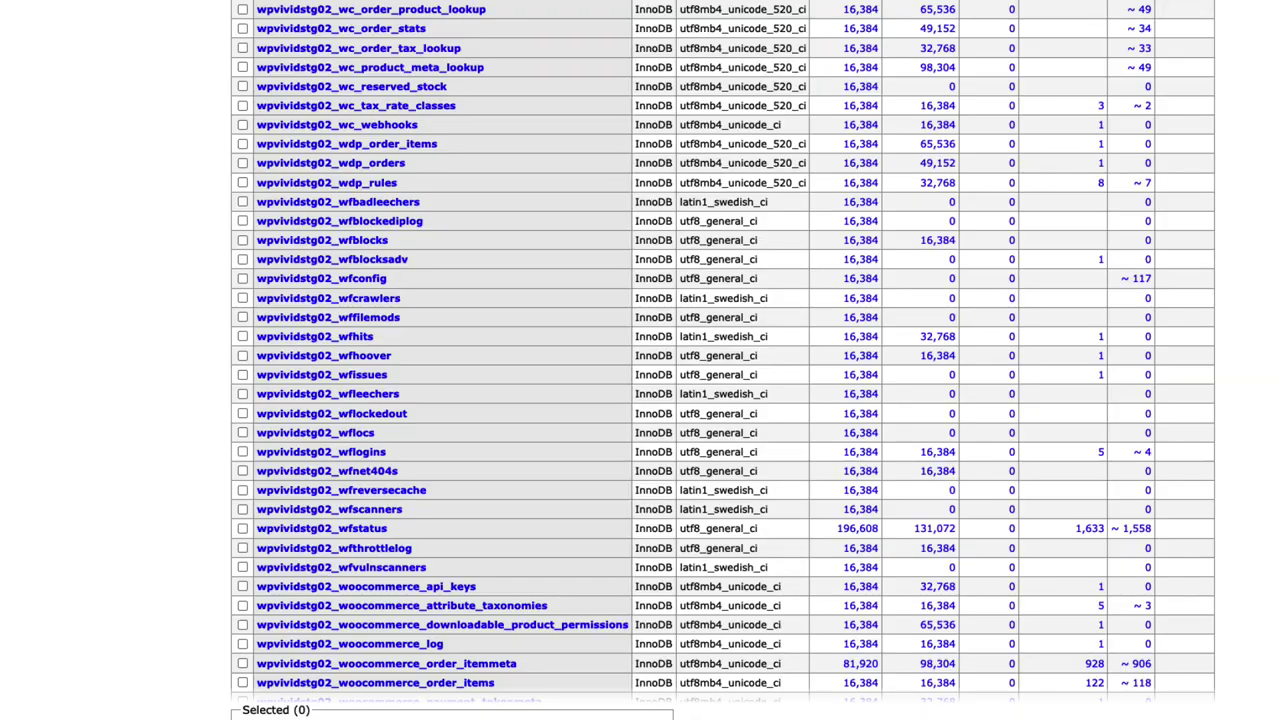
Step: Examine the wpvividstg02_ staging tables in the local database and open the mystaging01 folder inside the site's public folder
{"action": "scroll", "coordinate": [791, 251], "scroll_direction": "down", "scroll_amount": 15}
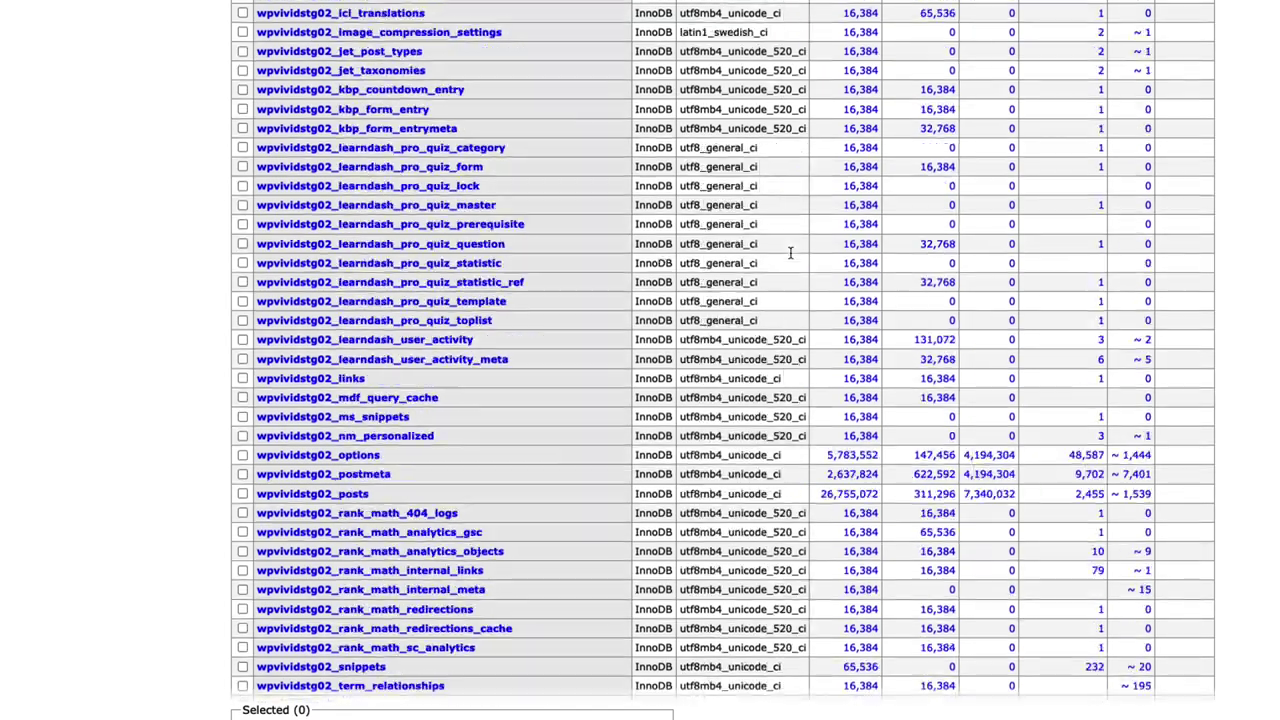
{"action": "scroll", "coordinate": [738, 262], "scroll_direction": "up", "scroll_amount": 10}
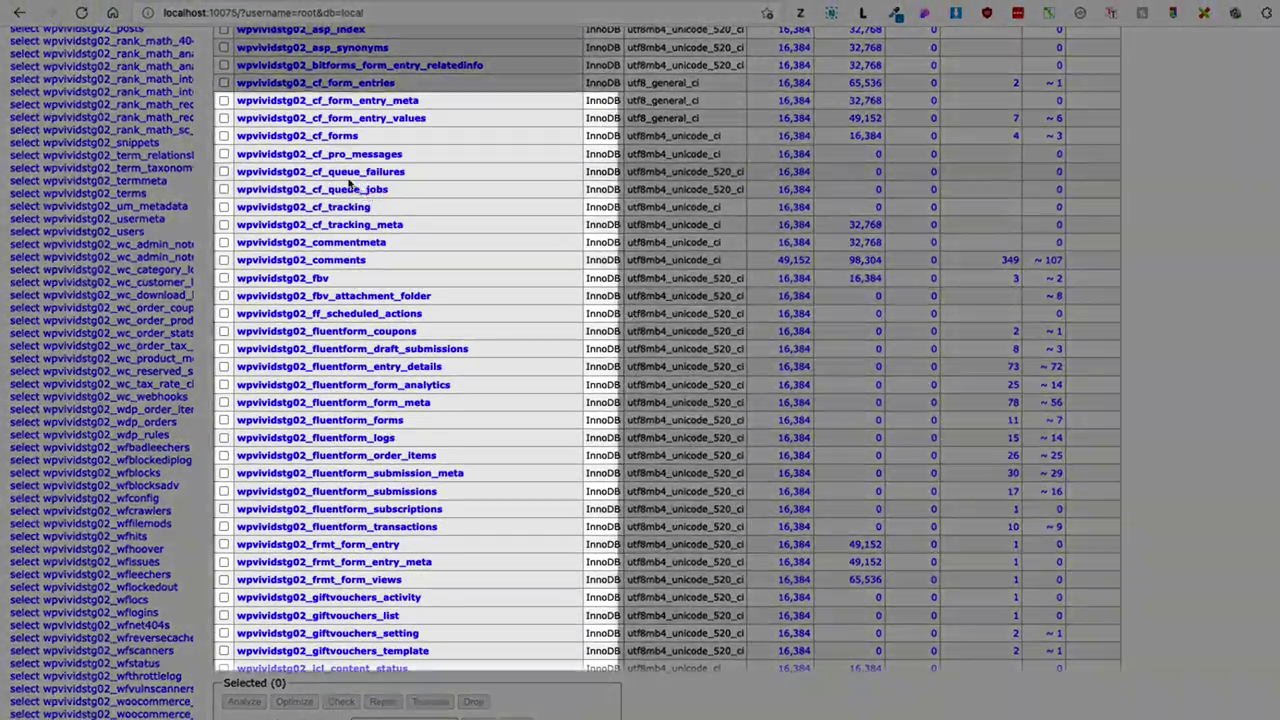
{"action": "scroll", "coordinate": [350, 190], "scroll_direction": "up", "scroll_amount": 5}
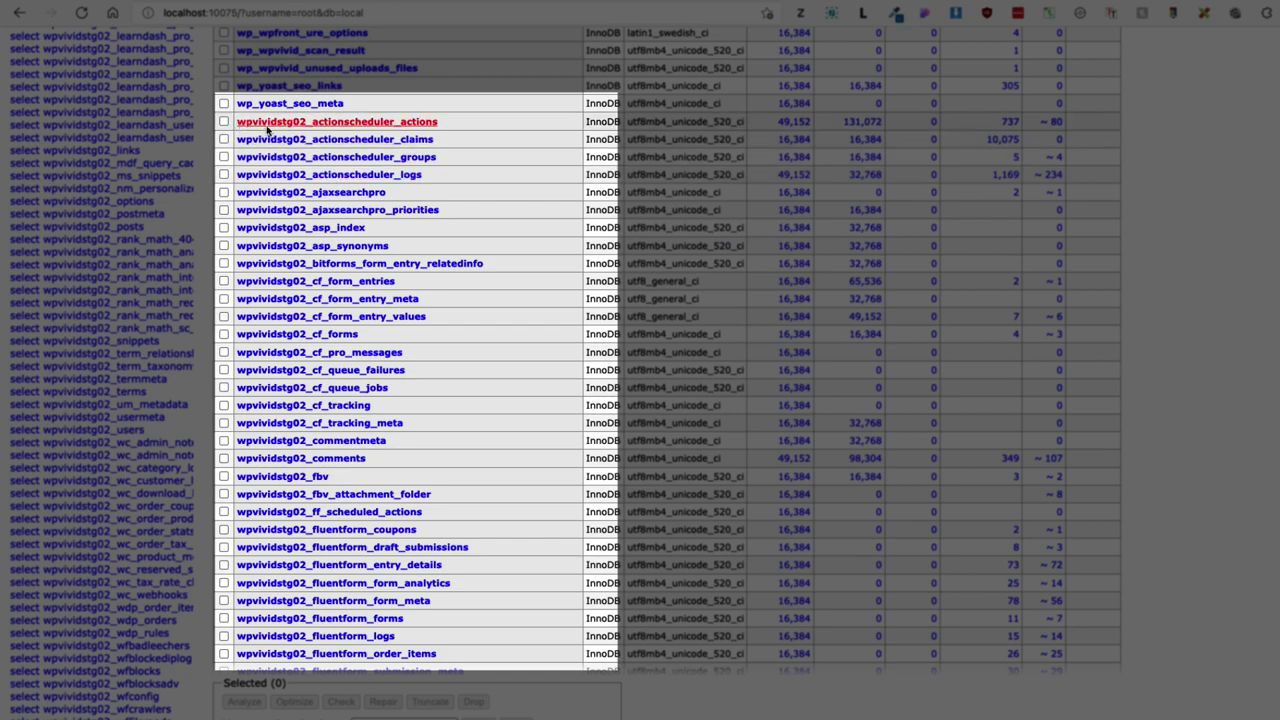
{"action": "scroll", "coordinate": [320, 160], "scroll_direction": "down", "scroll_amount": 15}
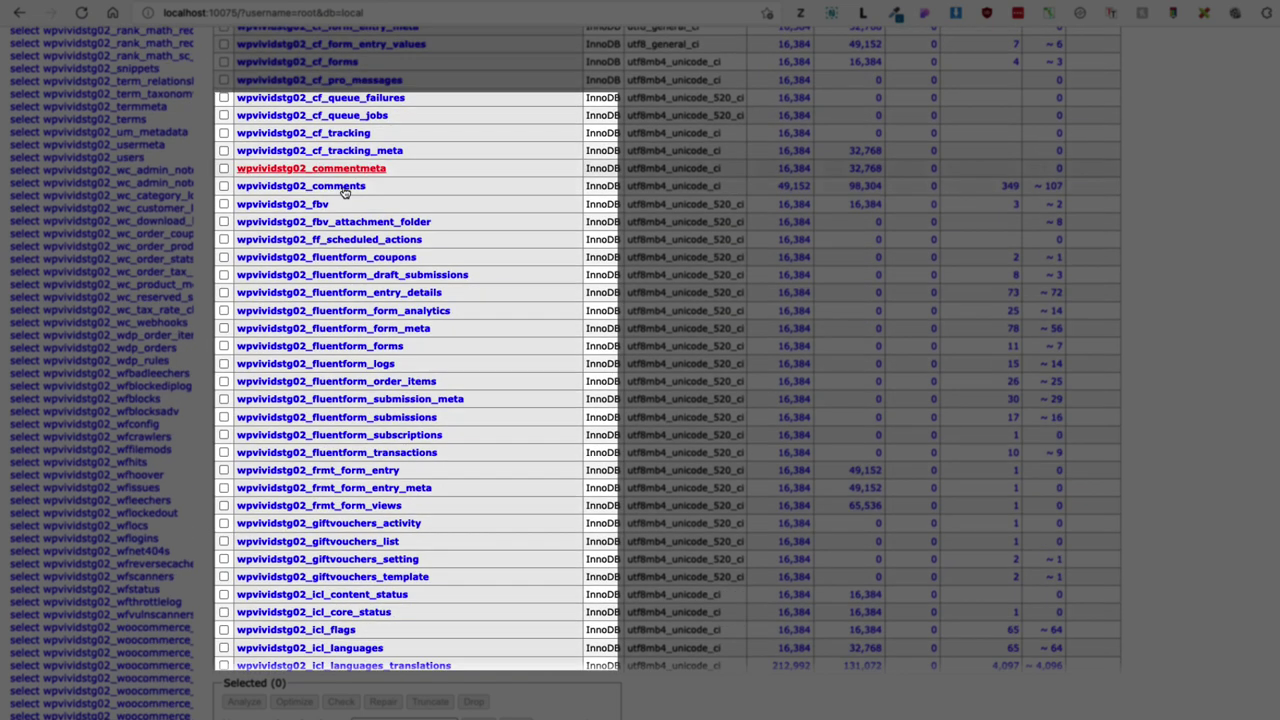
{"action": "scroll", "coordinate": [345, 192], "scroll_direction": "down", "scroll_amount": 10}
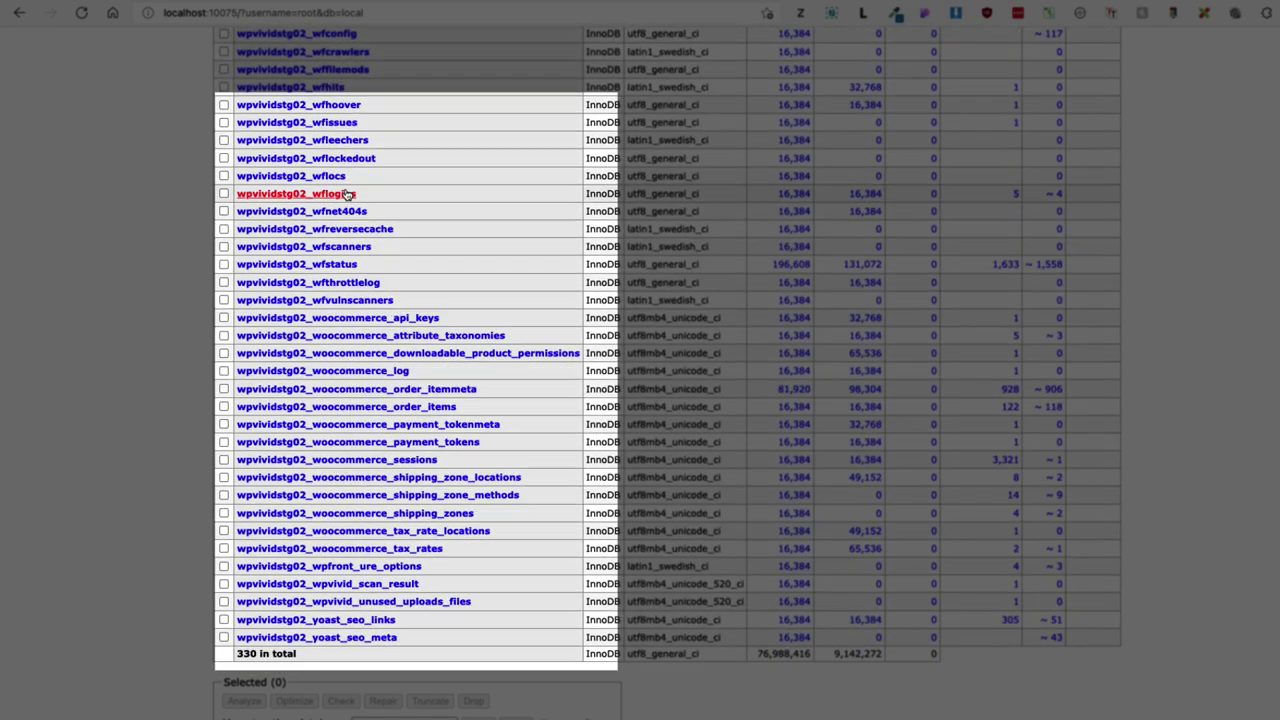
{"action": "scroll", "coordinate": [347, 192], "scroll_direction": "up", "scroll_amount": 15}
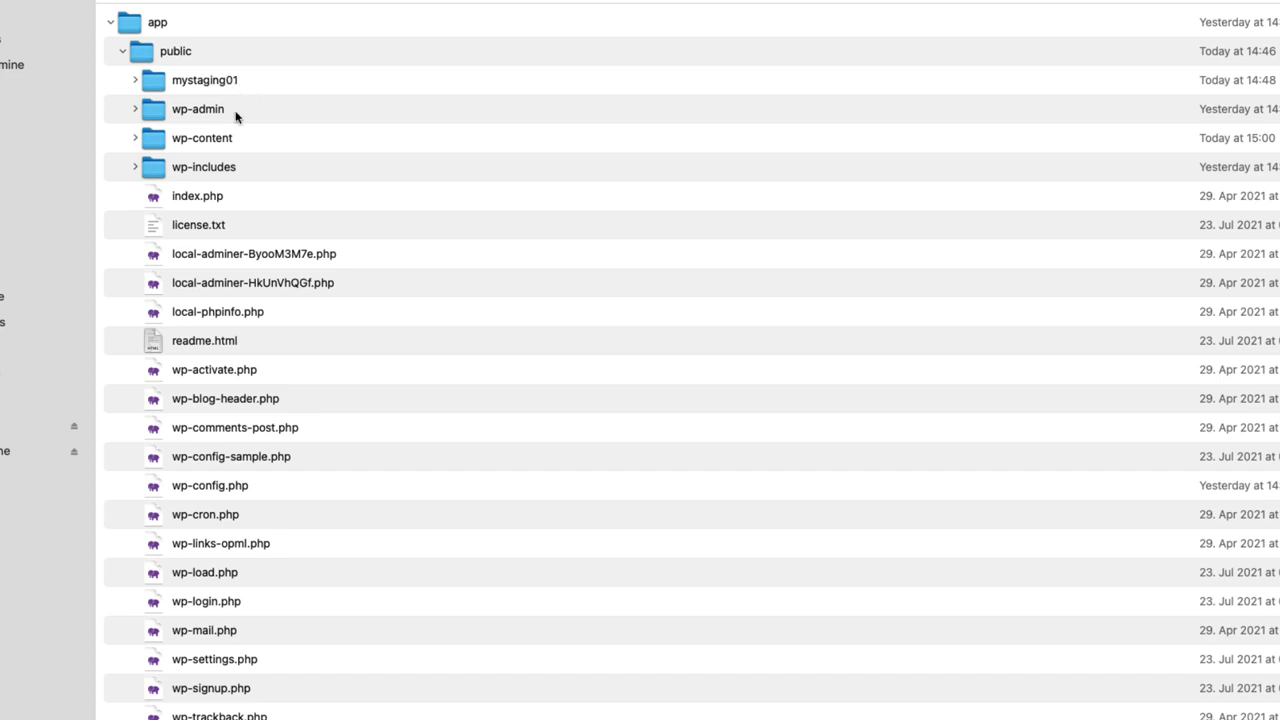
{"action": "double_click", "coordinate": [217, 86]}
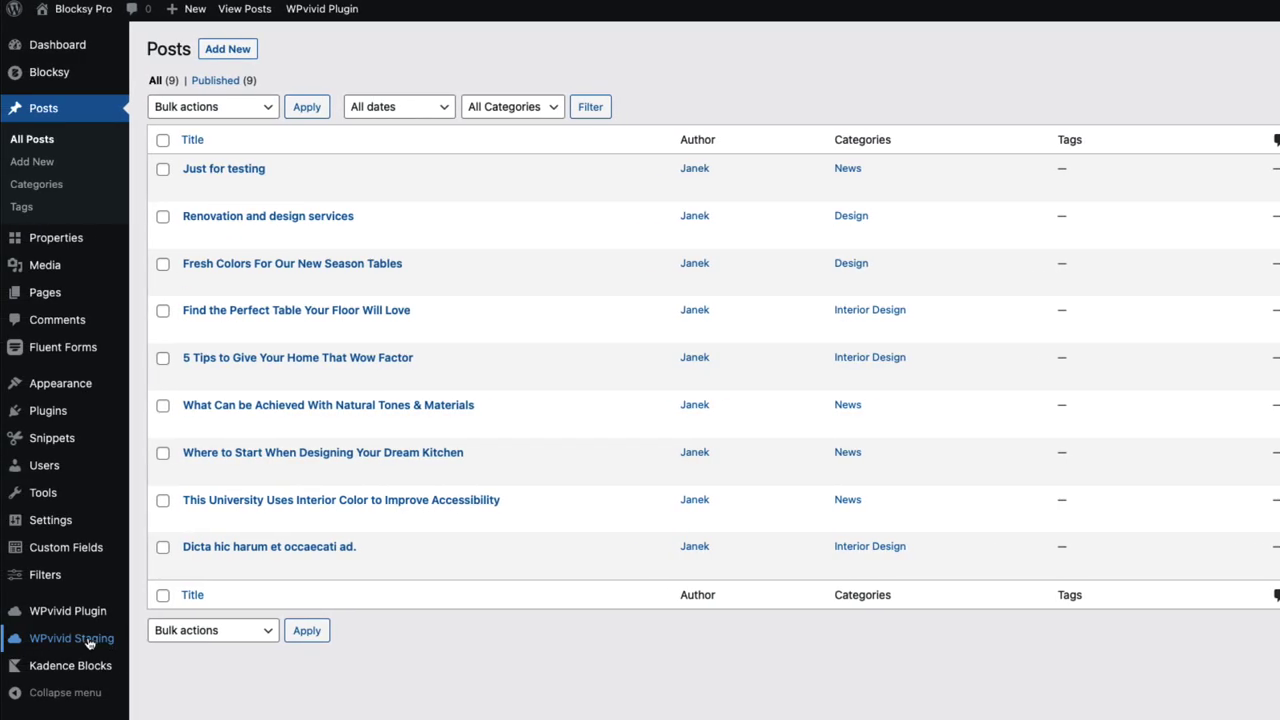
Step: Open the Pro plugin's Staging sites page listing the livesite staging site
{"action": "mouse_move", "coordinate": [89, 643]}
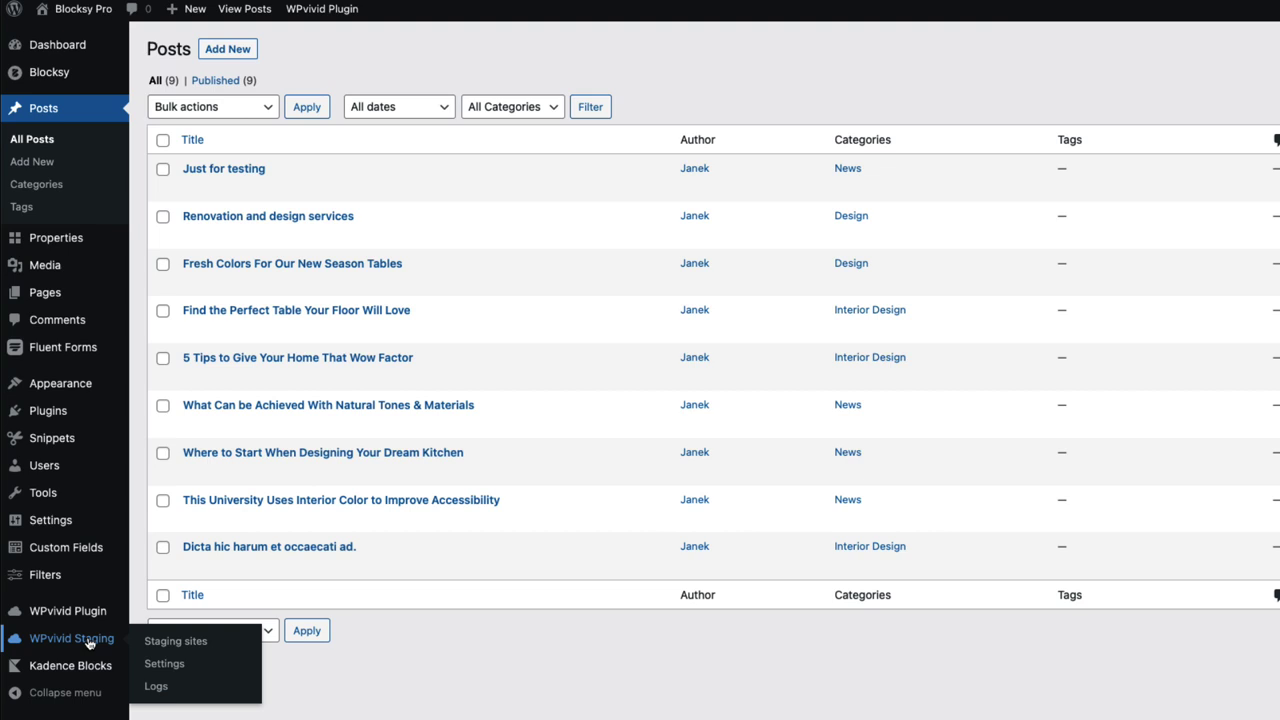
{"action": "left_click", "coordinate": [181, 644]}
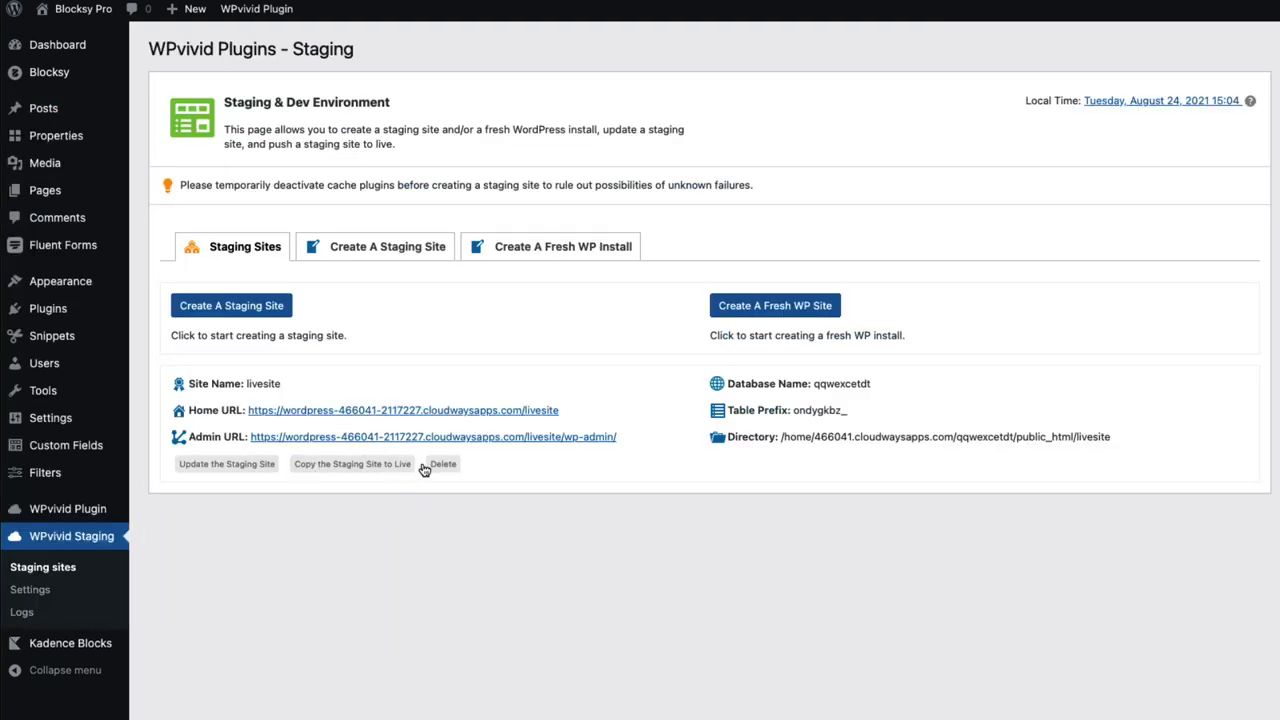
Step: Delete the mystaging01 staging site from the free plugin's staging page on real1.local, confirming the deletion
{"action": "left_click", "coordinate": [912, 63]}
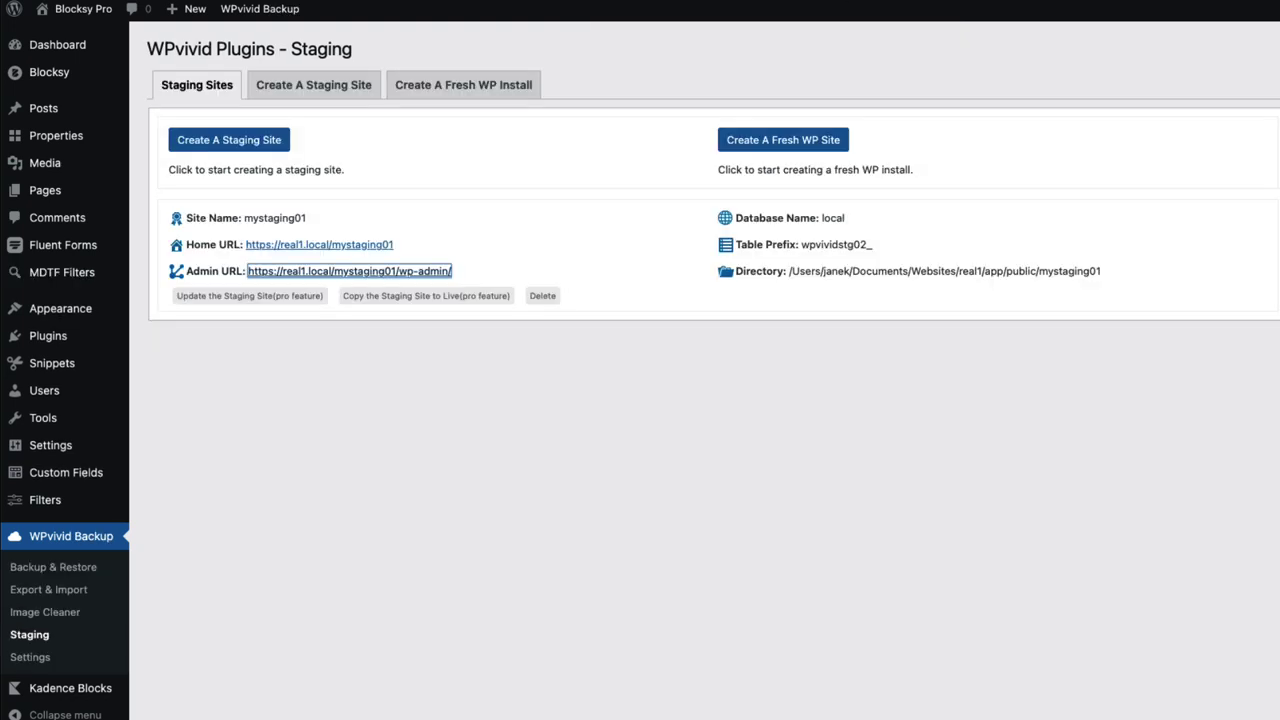
{"action": "left_click", "coordinate": [147, 594]}
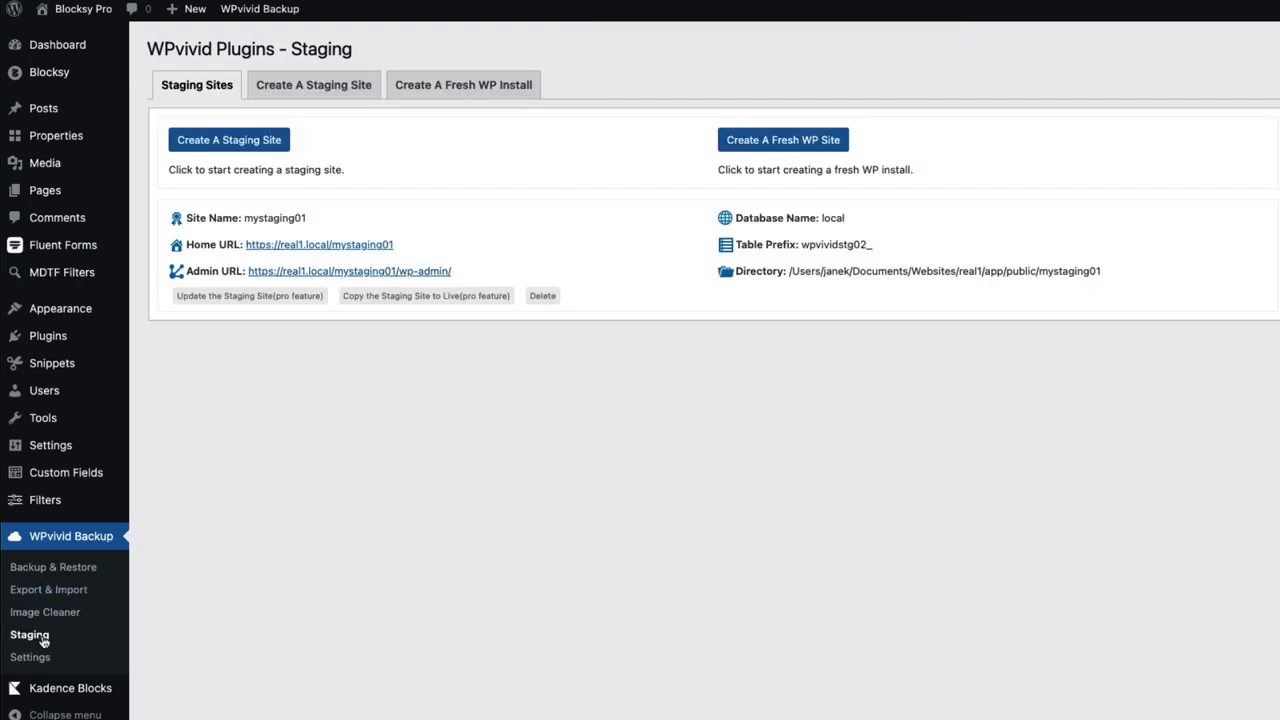
{"action": "left_click", "coordinate": [542, 296]}
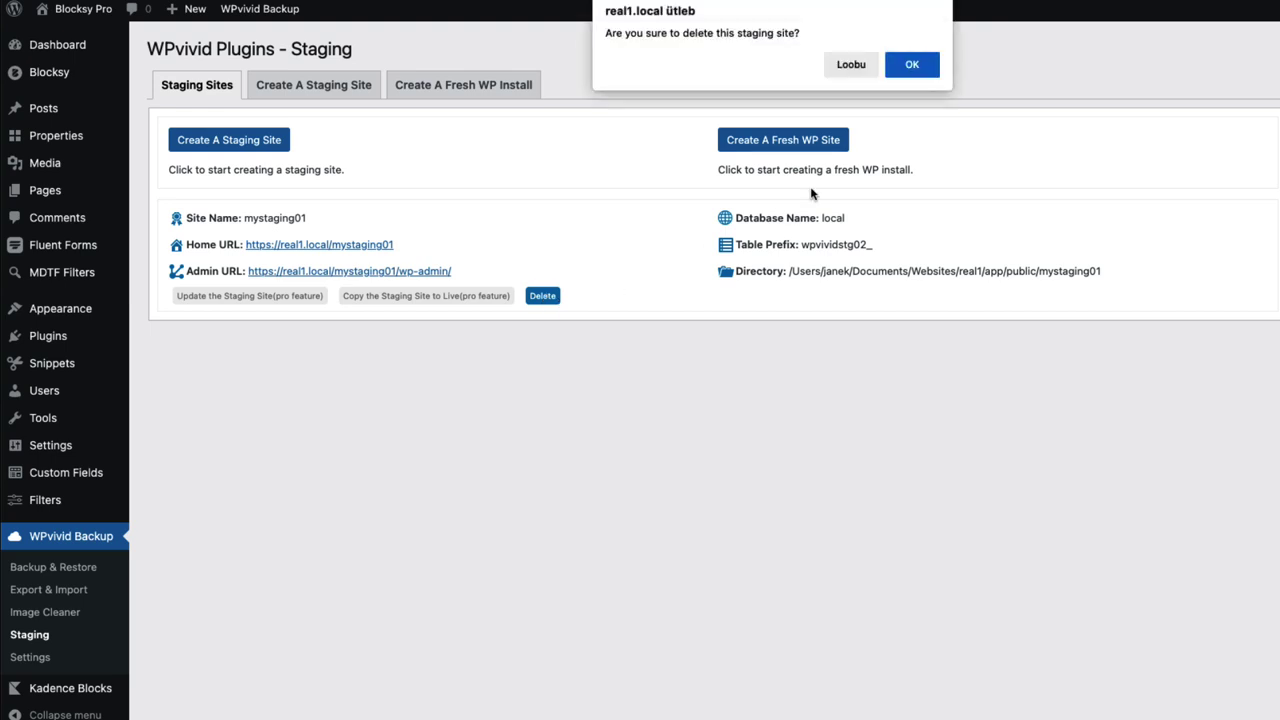
{"action": "left_click", "coordinate": [912, 64]}
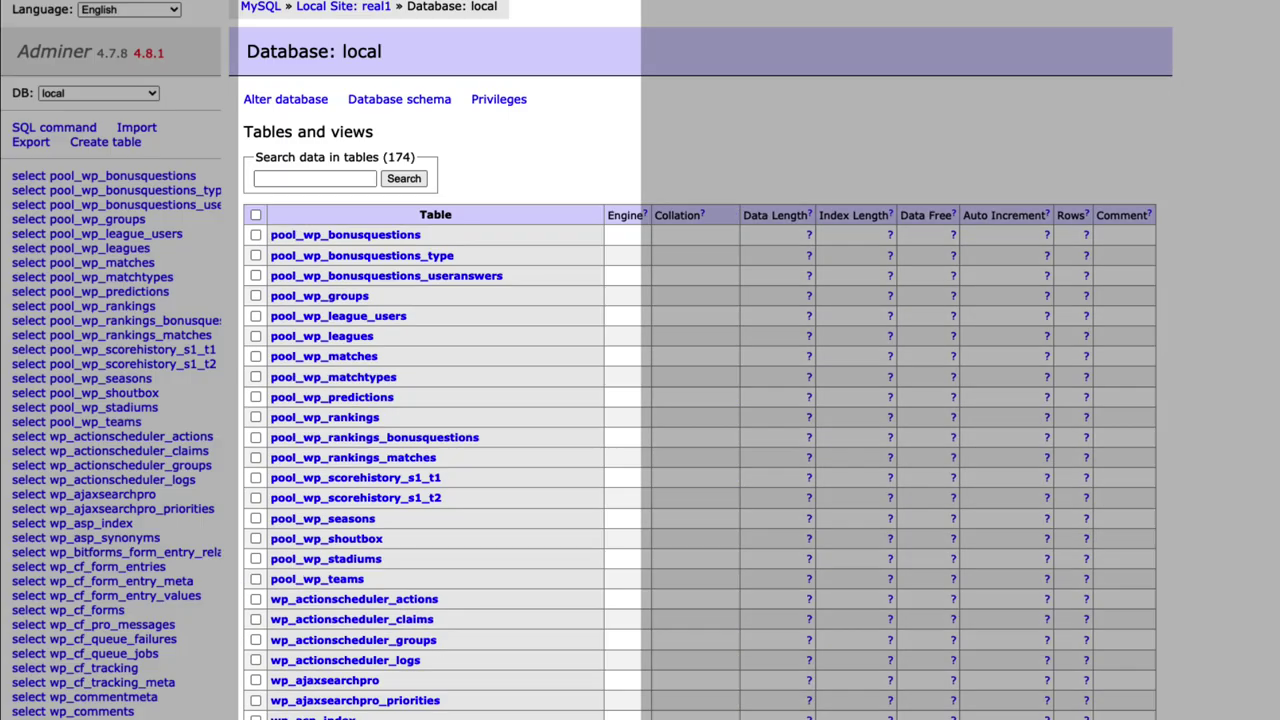
Step: Check the local database for leftover staging tables, inspect the mystaging01 folder's contents, and delete that folder from public
{"action": "scroll", "coordinate": [400, 392], "scroll_direction": "down", "scroll_amount": 20}
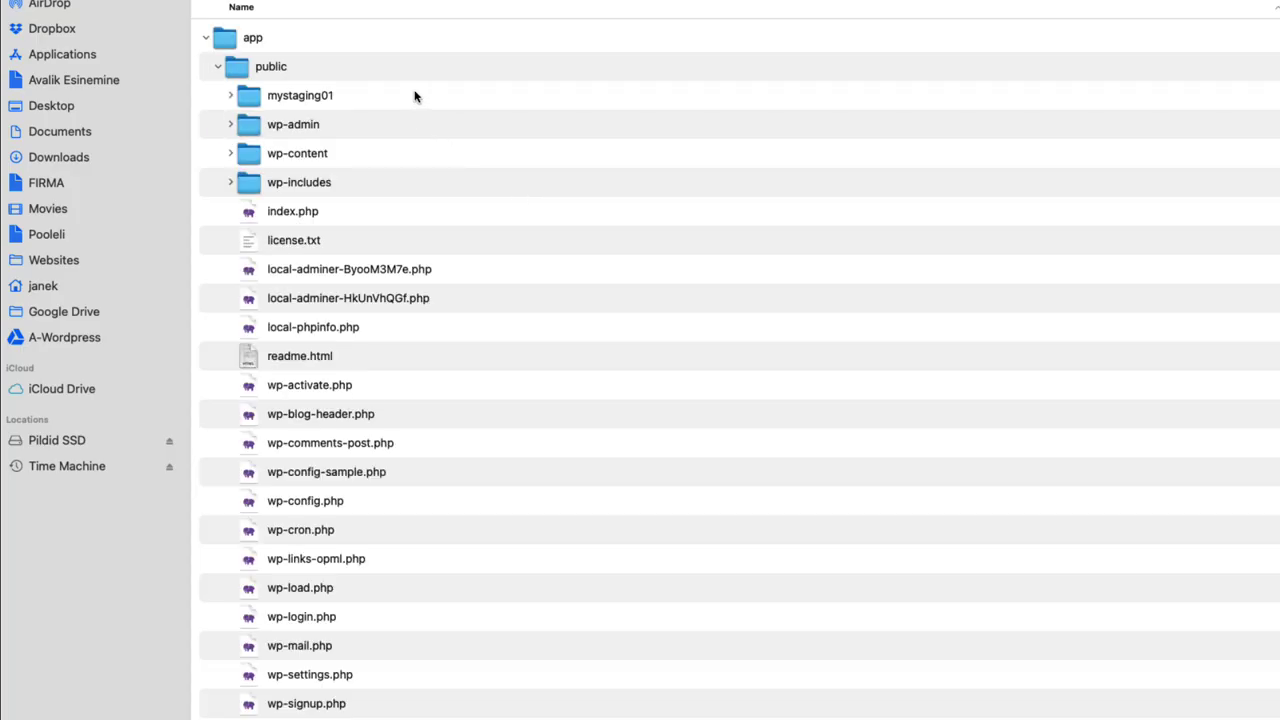
{"action": "double_click", "coordinate": [369, 96]}
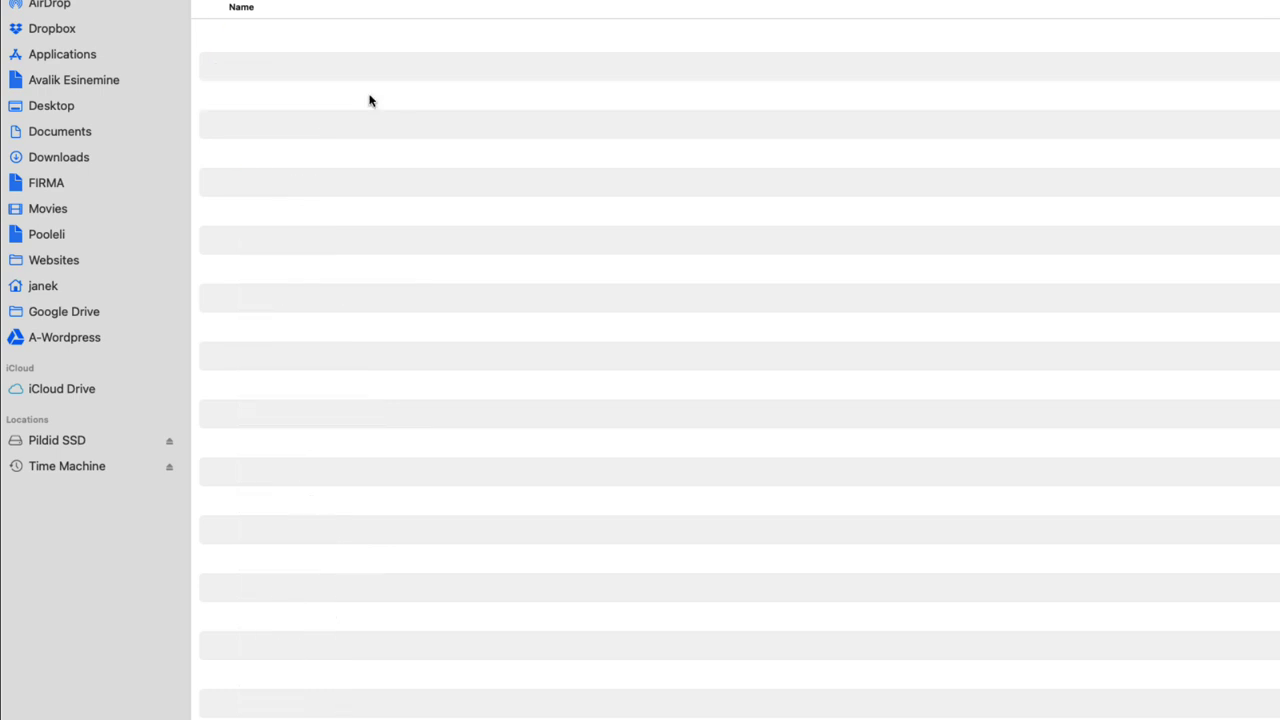
{"action": "left_click", "coordinate": [354, 97]}
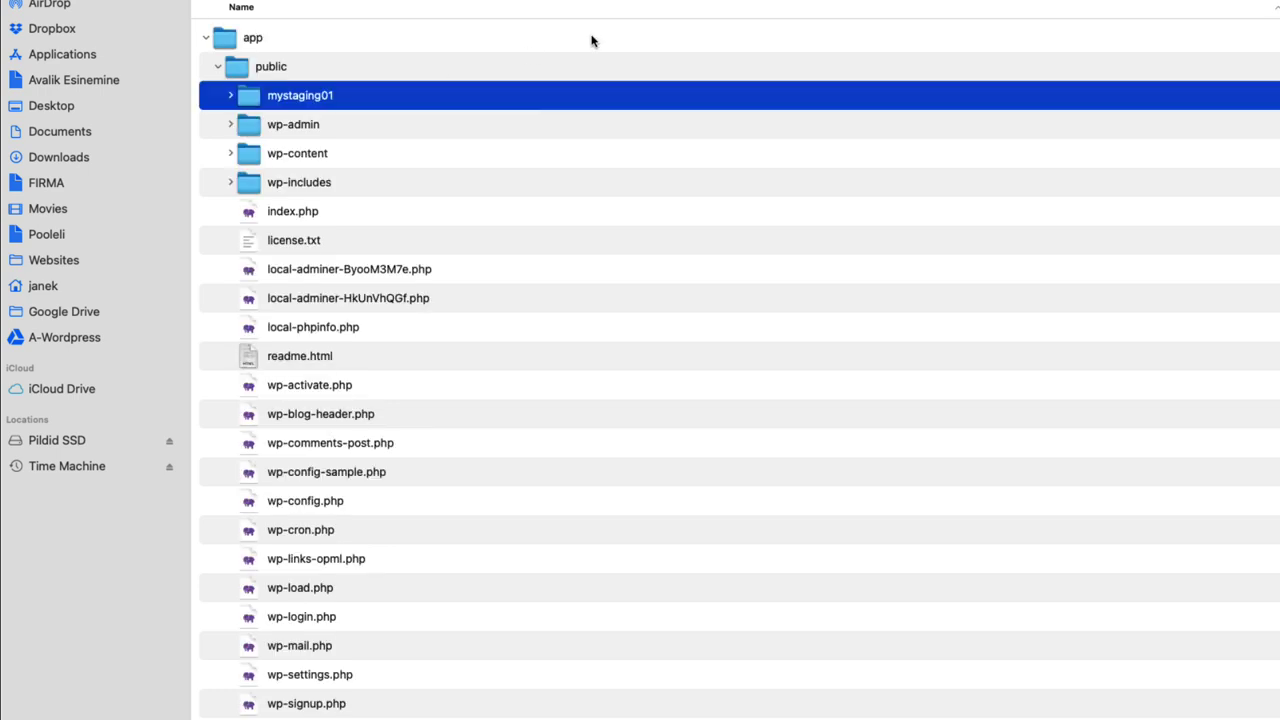
{"action": "key", "text": "super+BackSpace"}
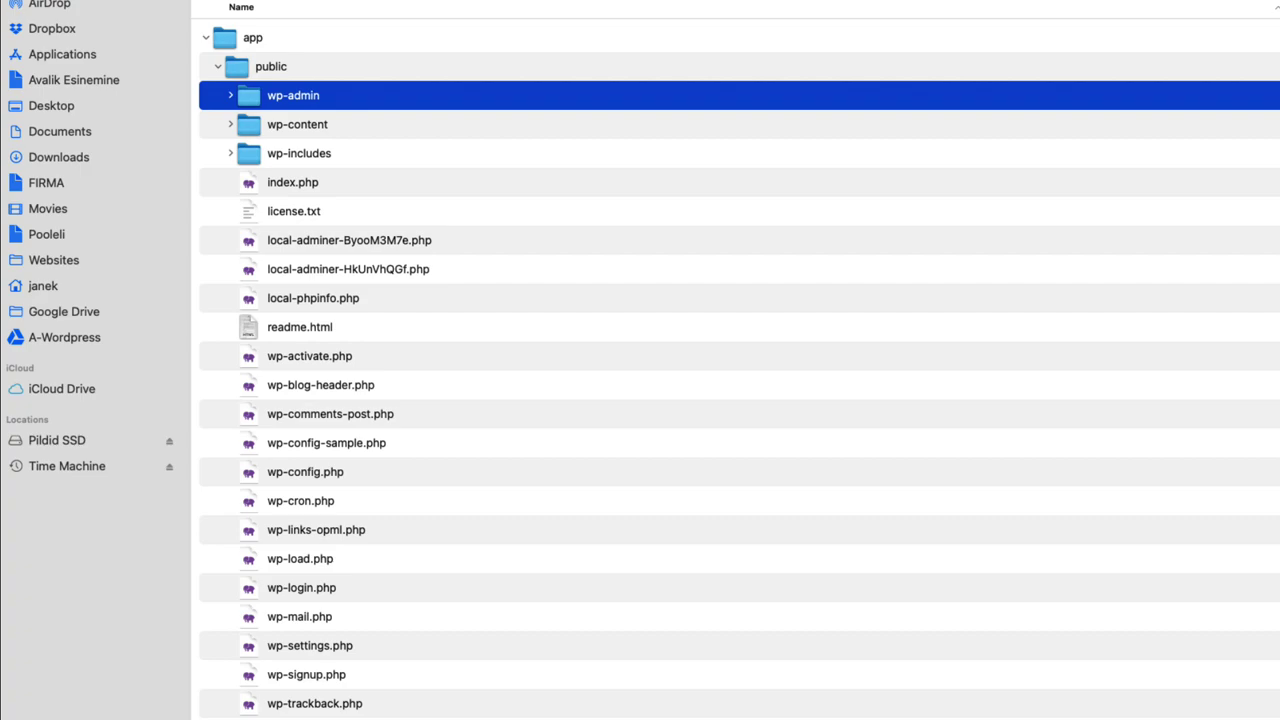